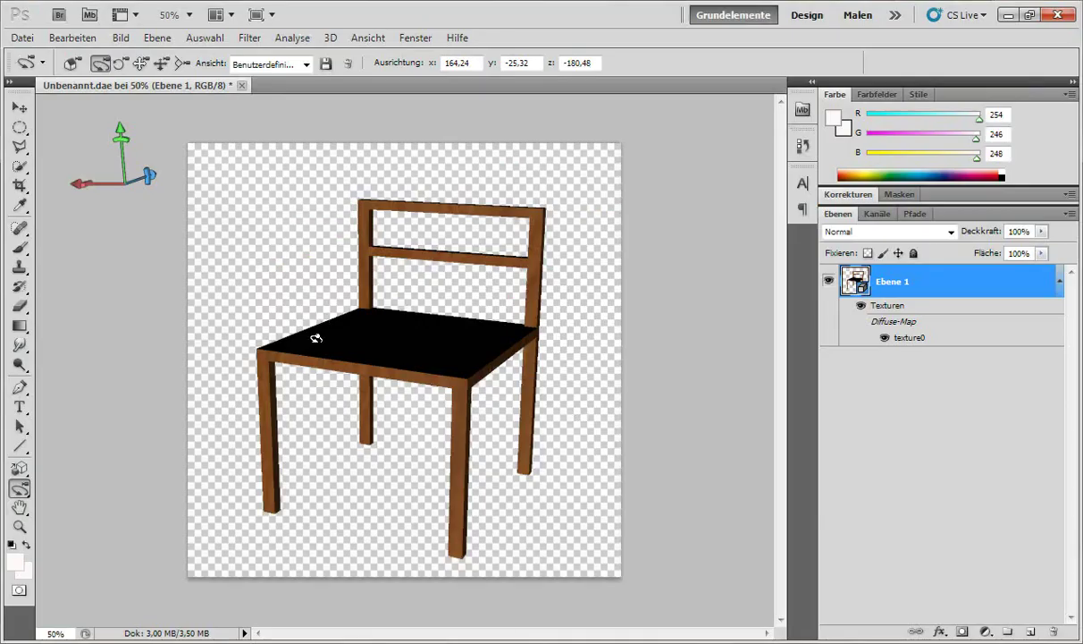
Rotate the Unbenannt.dae chair layer in Photoshop to a new angle.
drag(315, 338, 255, 314)
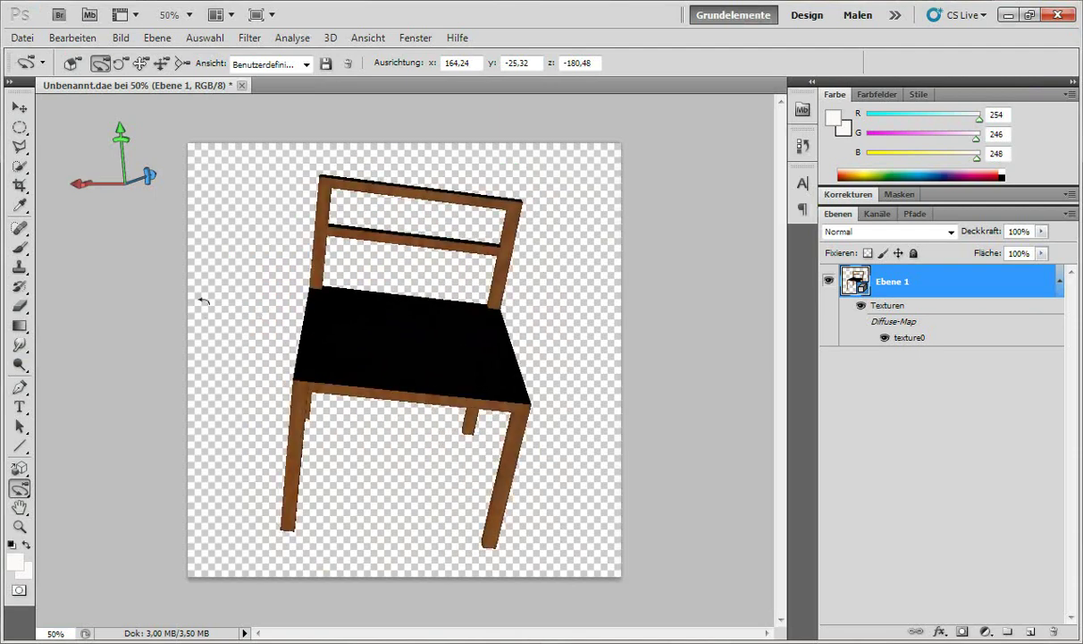
Brush the chair's legs, uprights and seat edges light off-white, then toggle texture visibility.
click(20, 248)
mouse_move(299, 297)
mouse_down()
mouse_move(399, 371)
mouse_move(309, 383)
mouse_up()
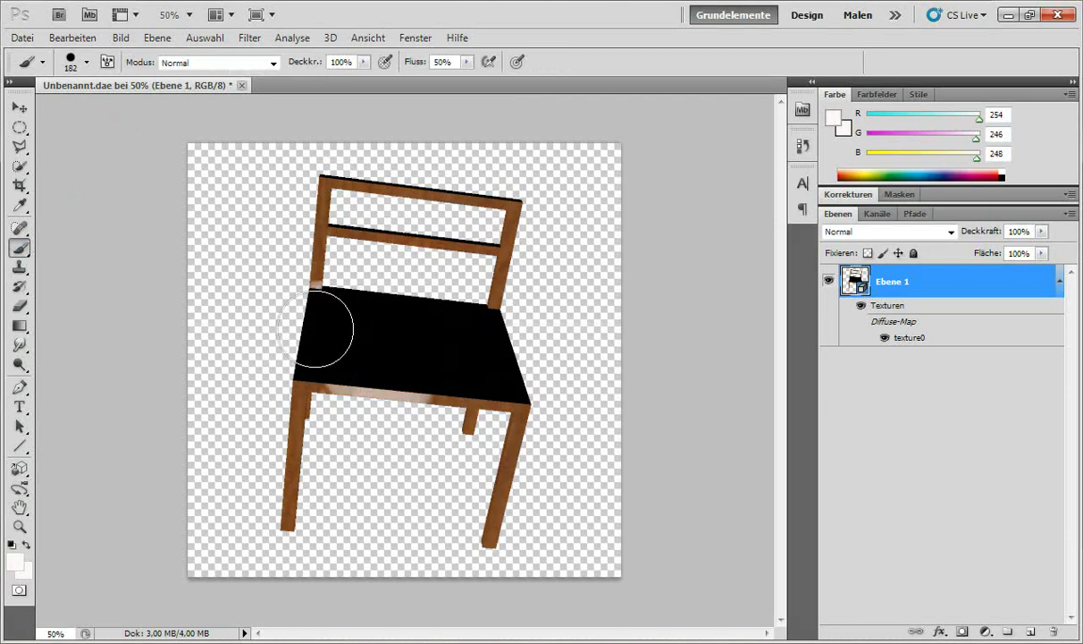
drag(290, 503, 299, 393)
drag(308, 286, 314, 246)
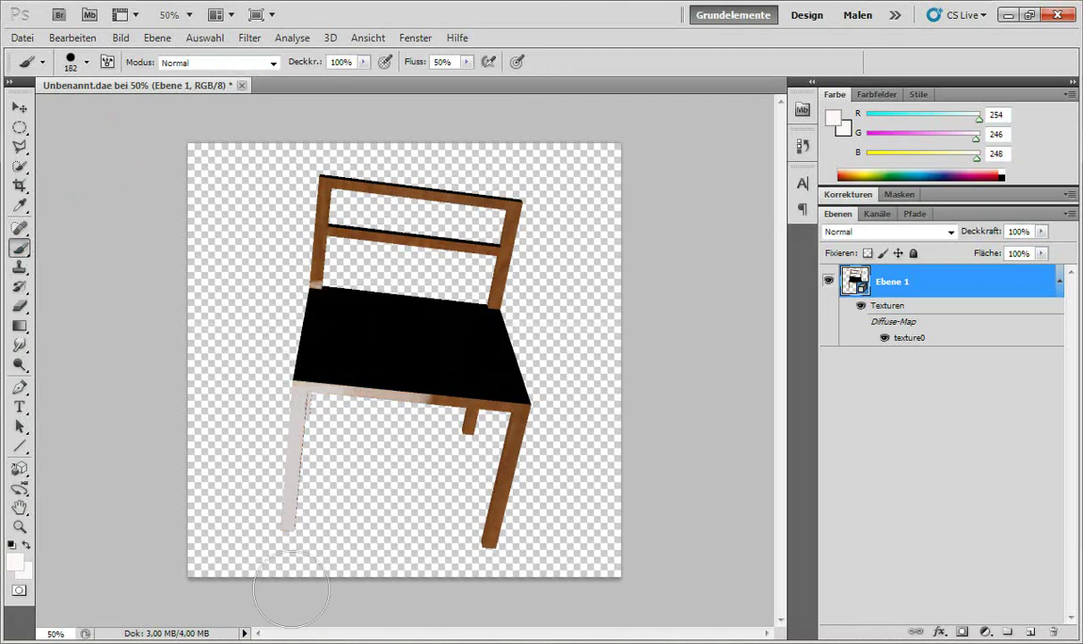
mouse_move(490, 537)
mouse_down()
mouse_move(501, 447)
mouse_move(470, 406)
mouse_move(496, 447)
mouse_move(479, 215)
mouse_move(350, 302)
mouse_move(376, 145)
mouse_up()
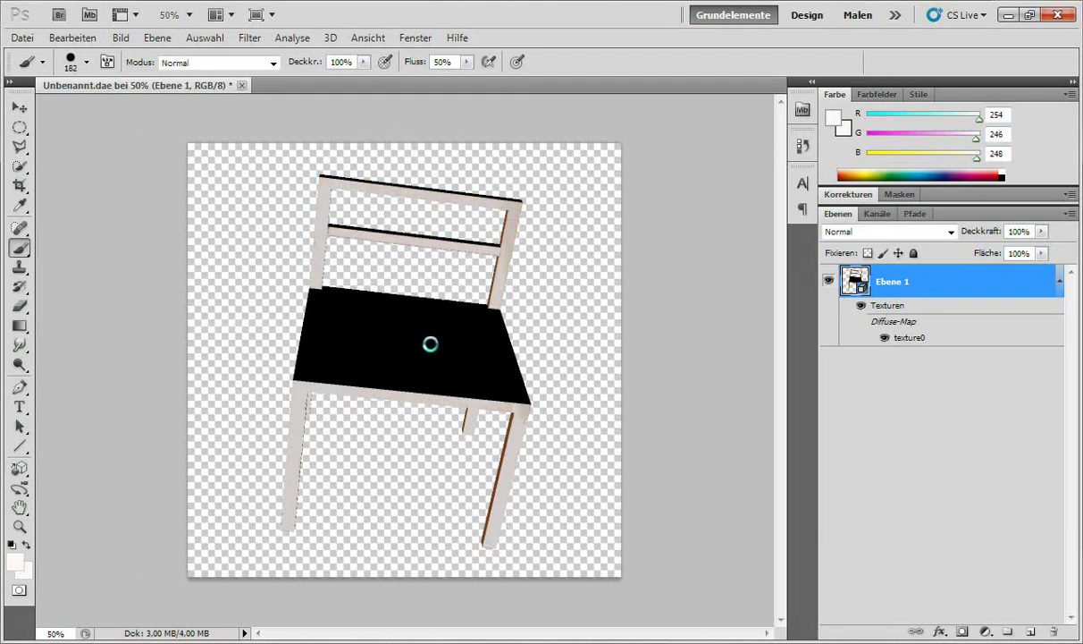
click(861, 307)
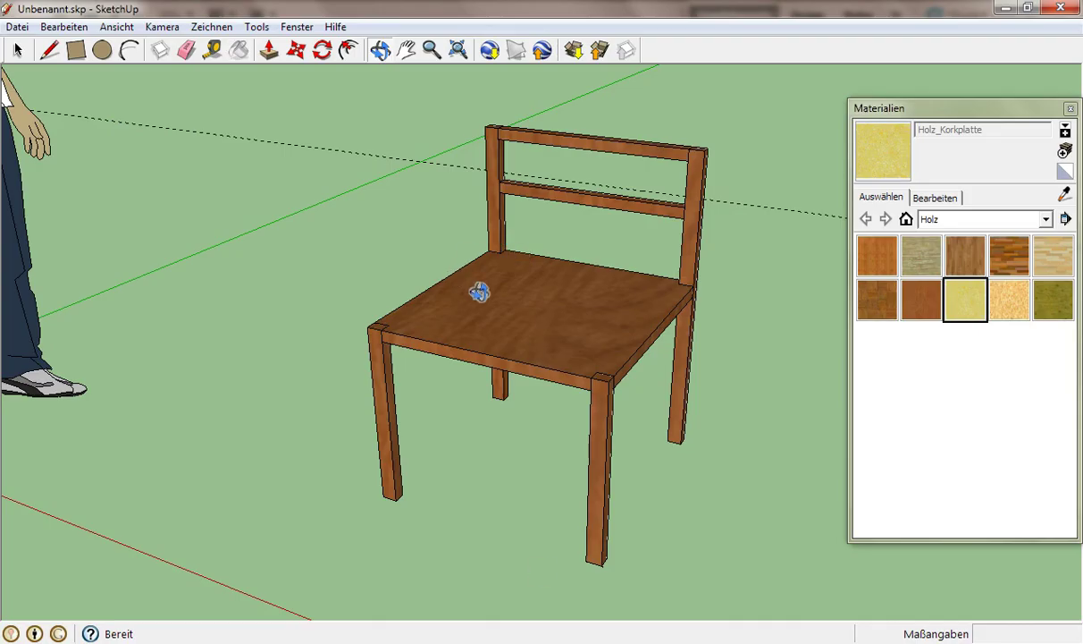
Orbit to the chair's front-left and begin a Datei > Exportieren > 3D-Modell export.
mouse_move(562, 355)
mouse_down()
mouse_move(774, 437)
mouse_move(669, 442)
mouse_move(483, 408)
mouse_move(322, 432)
mouse_up()
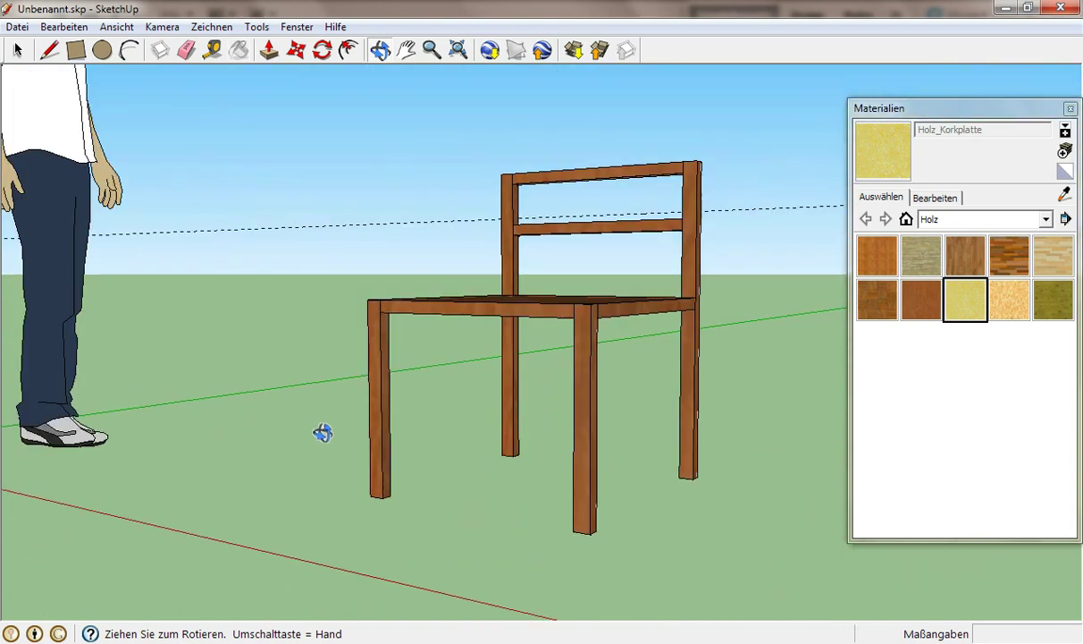
mouse_move(631, 299)
mouse_down()
mouse_move(521, 364)
mouse_move(423, 387)
mouse_move(274, 408)
mouse_move(199, 385)
mouse_up()
mouse_move(672, 252)
mouse_down()
mouse_move(638, 346)
mouse_move(594, 394)
mouse_move(645, 240)
mouse_up()
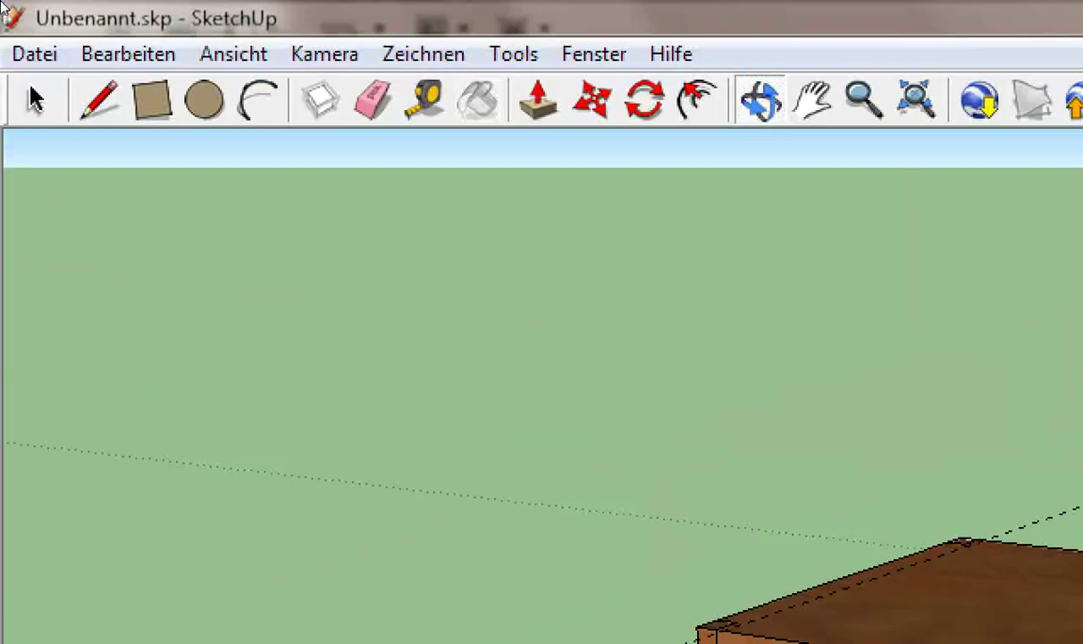
click(14, 26)
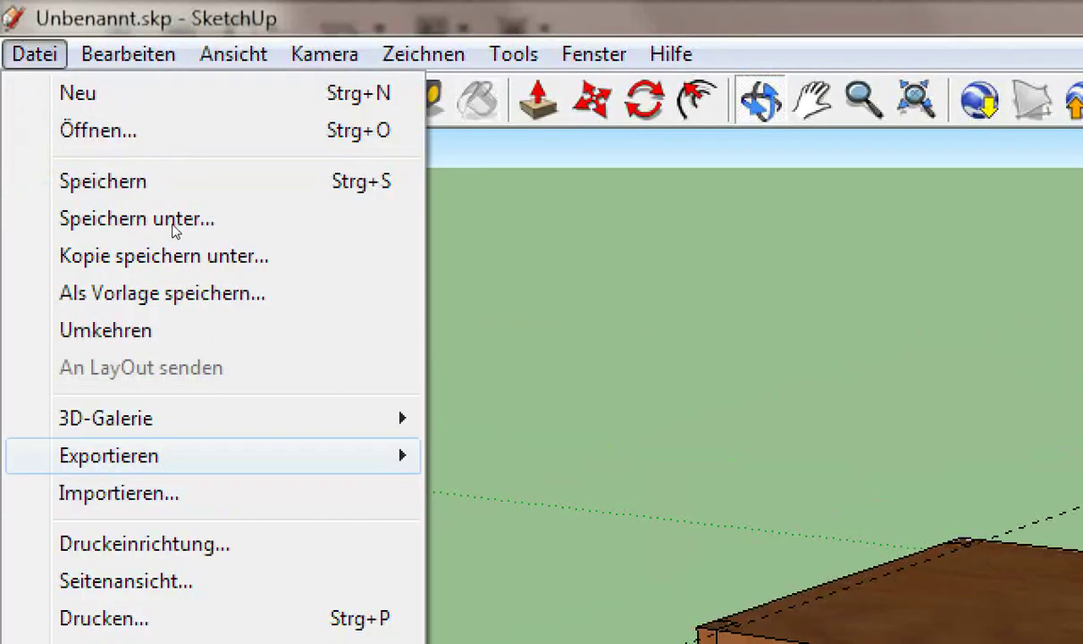
click(740, 455)
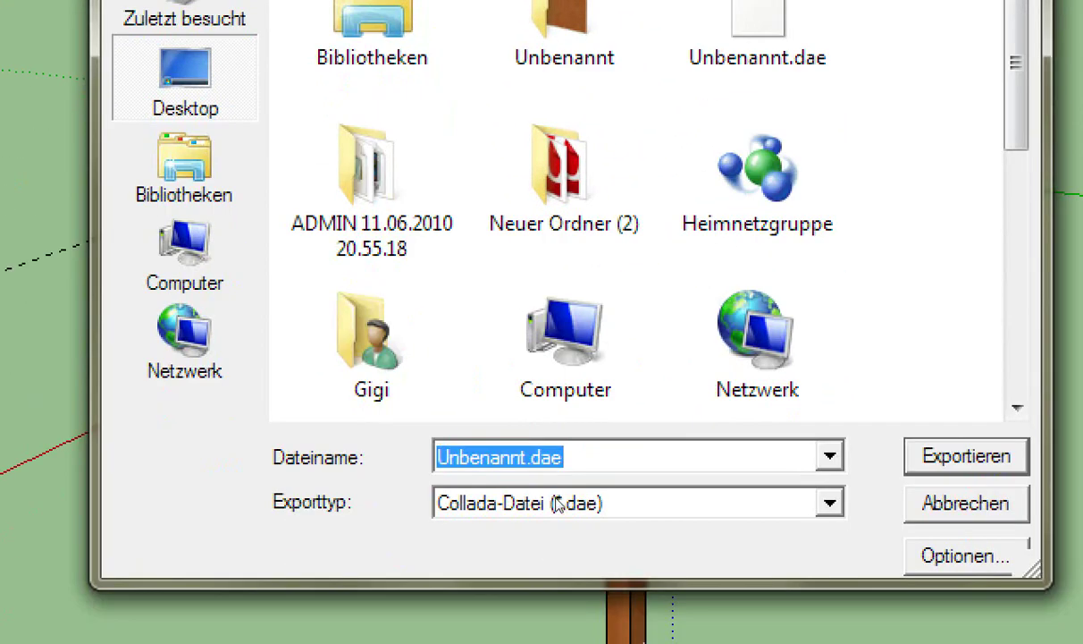
Set the export type to Collada-Datei (*.dae) to replace Unbenannt.dae.
key(Tab)
key(alt+Down)
key(Escape)
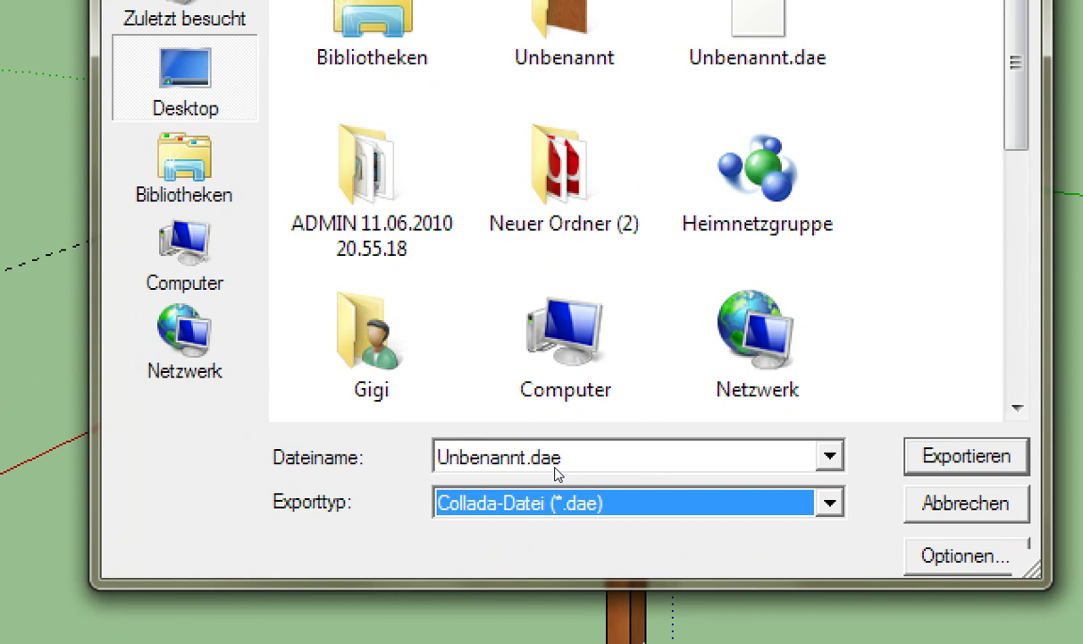
key(alt+Down)
key(Down)
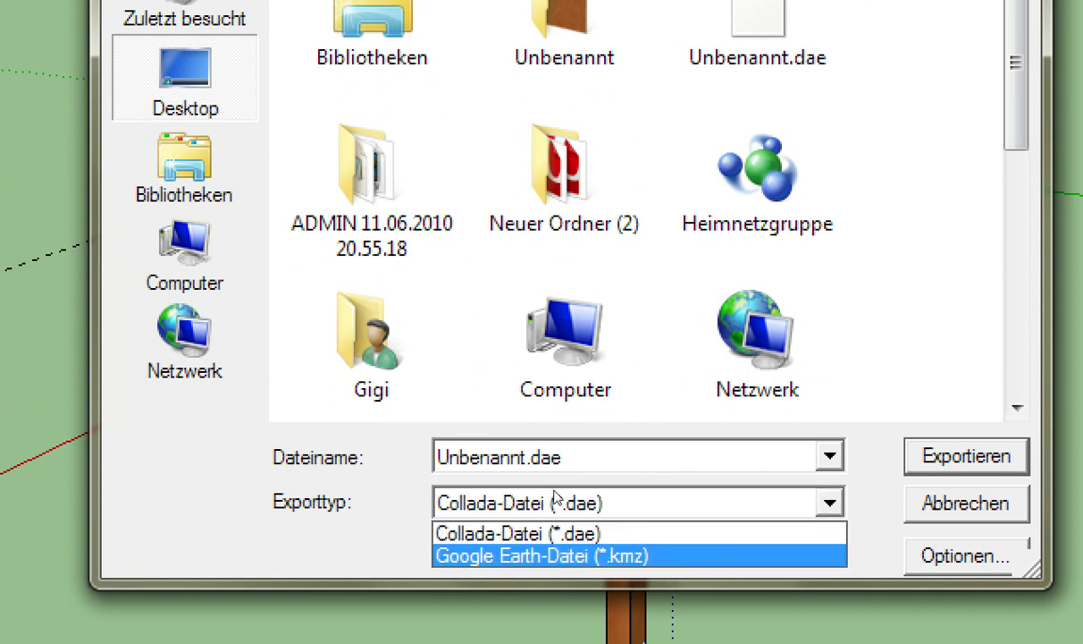
key(Return)
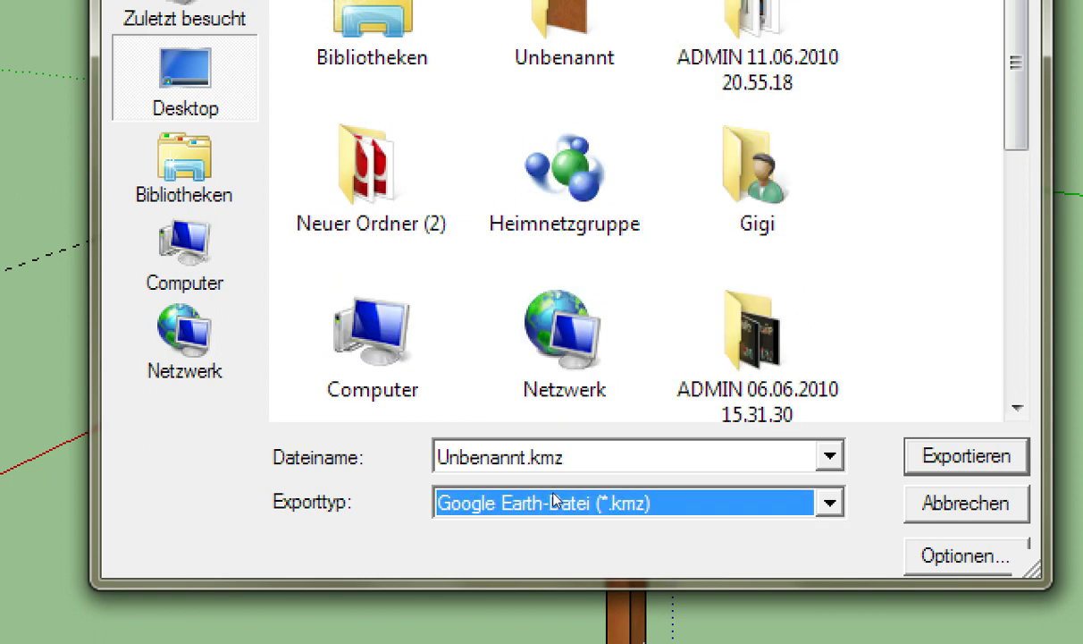
key(alt+Down)
key(Up)
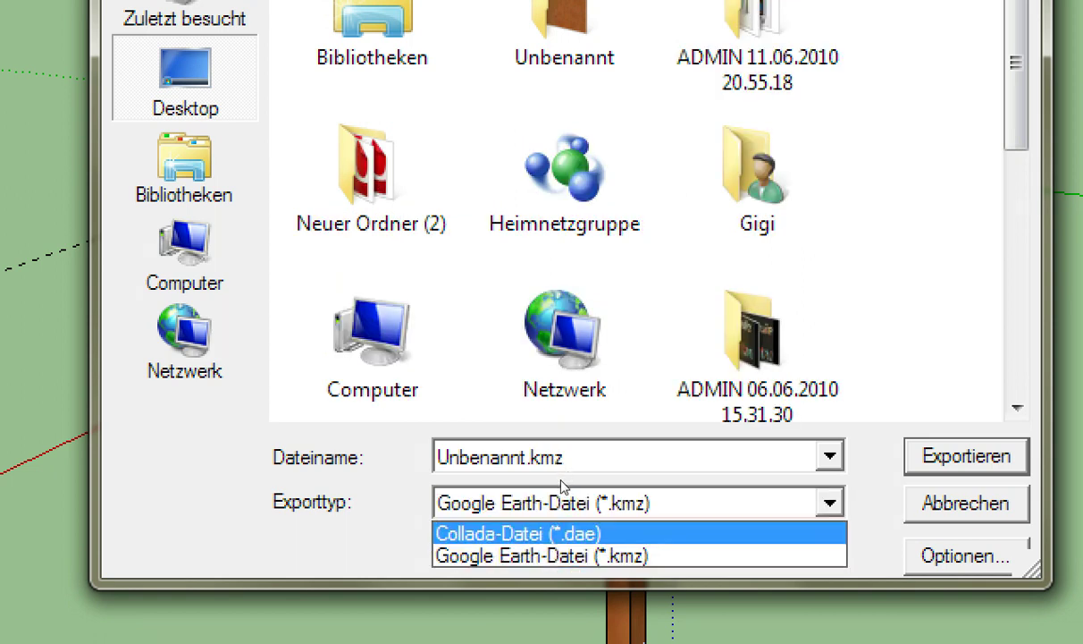
key(Return)
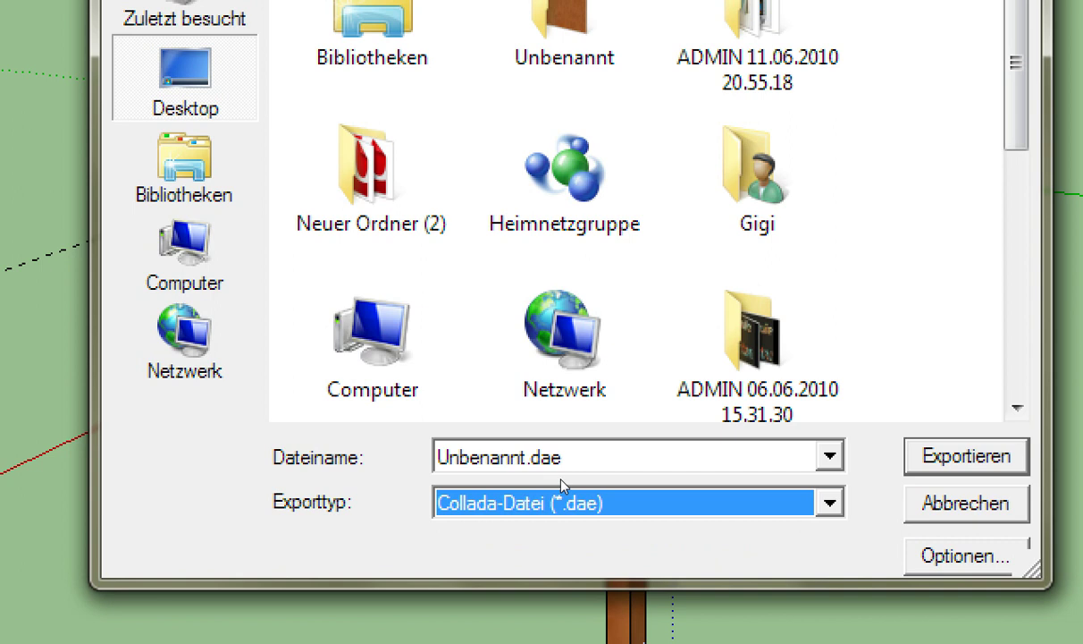
key(alt+Down)
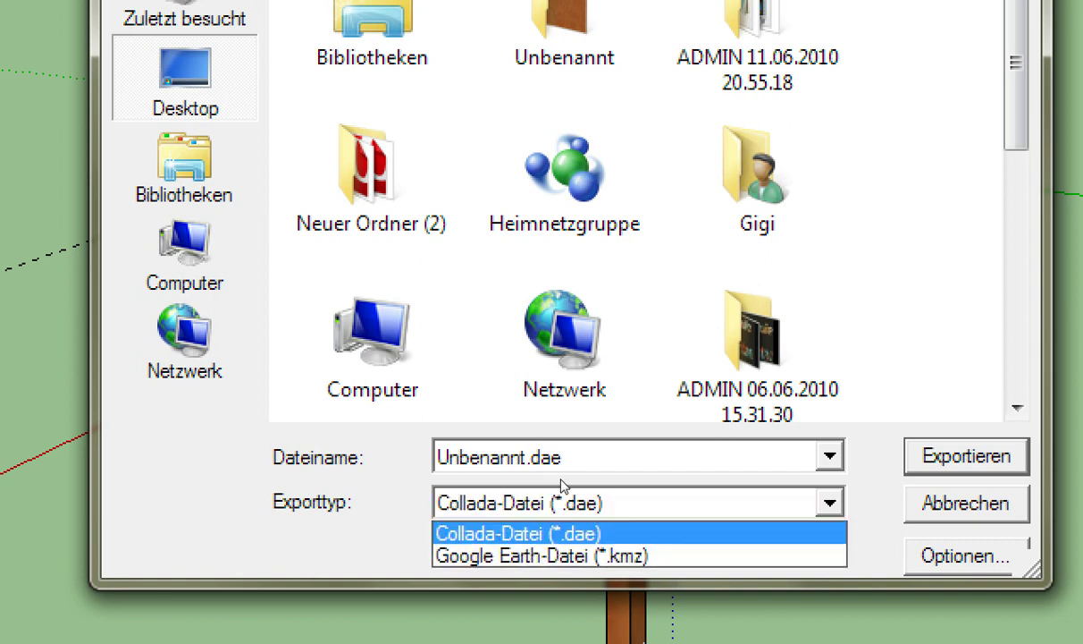
key(Return)
key(Return)
key(Return)
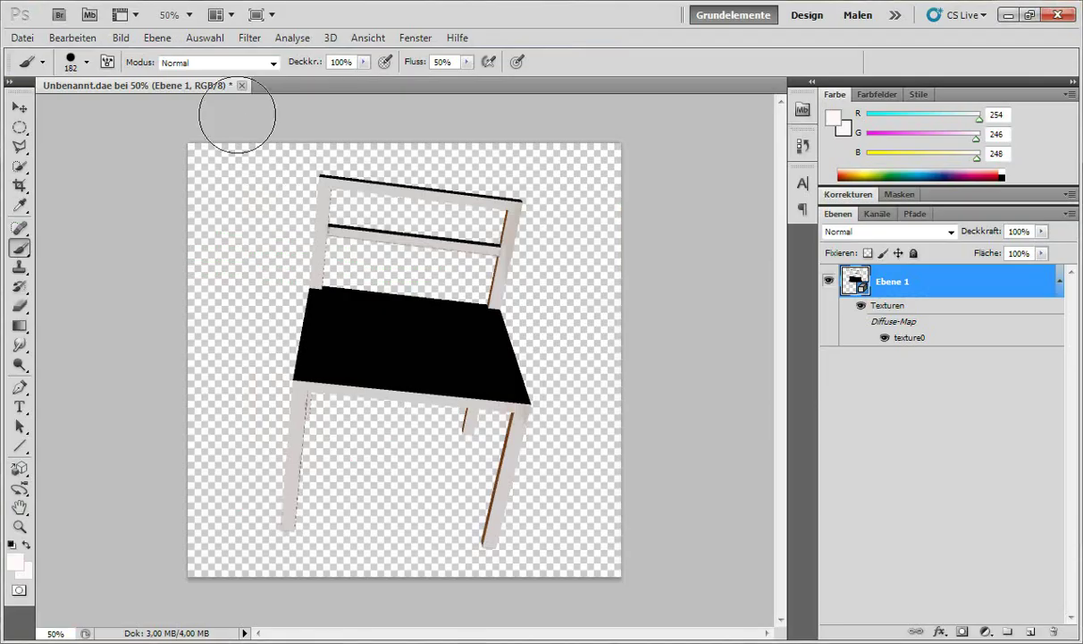
Close the painted chair without saving and open the re-exported Unbenannt.dae.
click(241, 86)
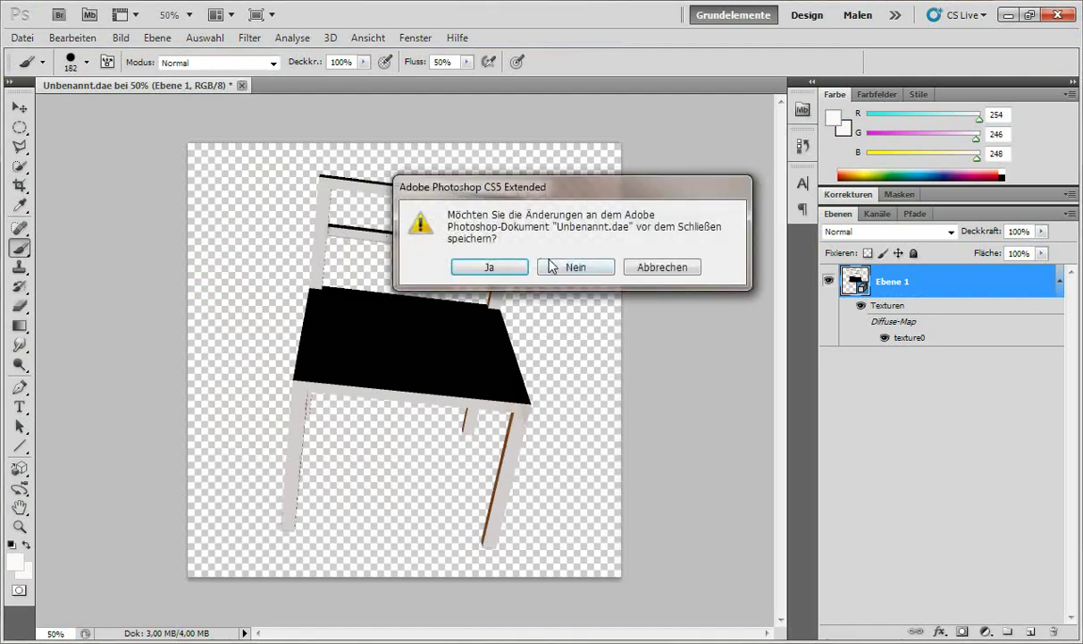
click(552, 266)
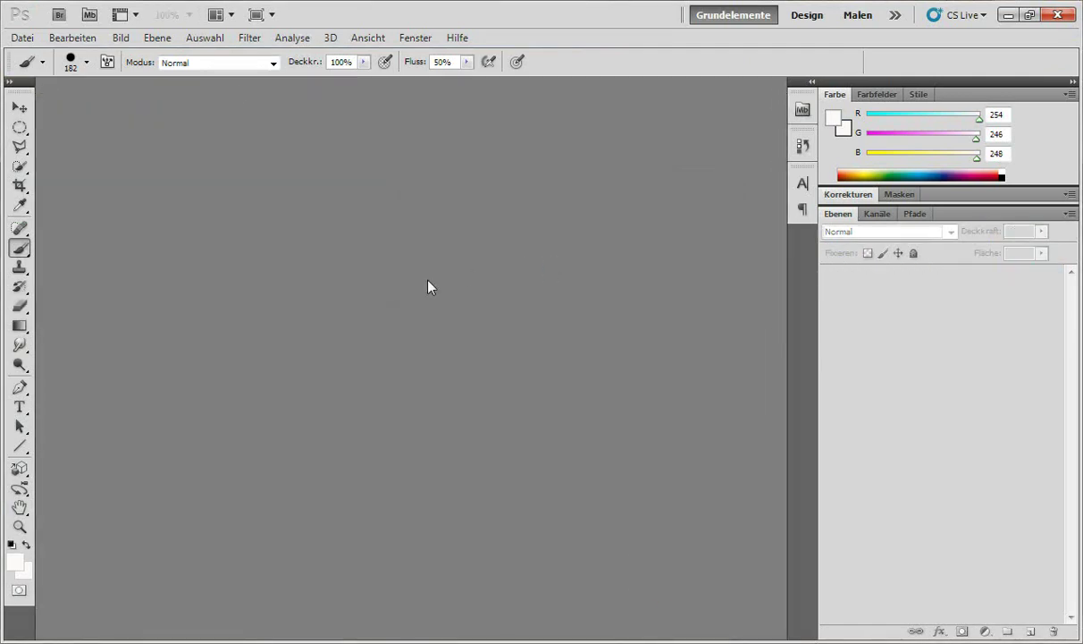
double_click(427, 286)
drag(891, 167, 890, 321)
click(640, 338)
double_click(640, 338)
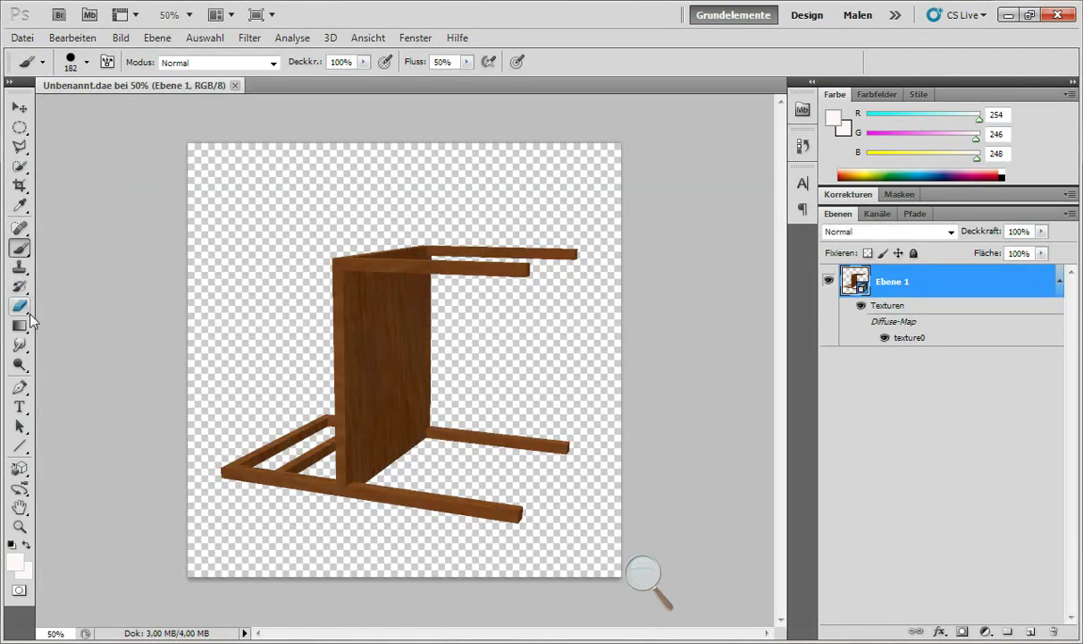
Turn the chair upright into a three-quarter view with the 3D Rotate tool.
click(20, 487)
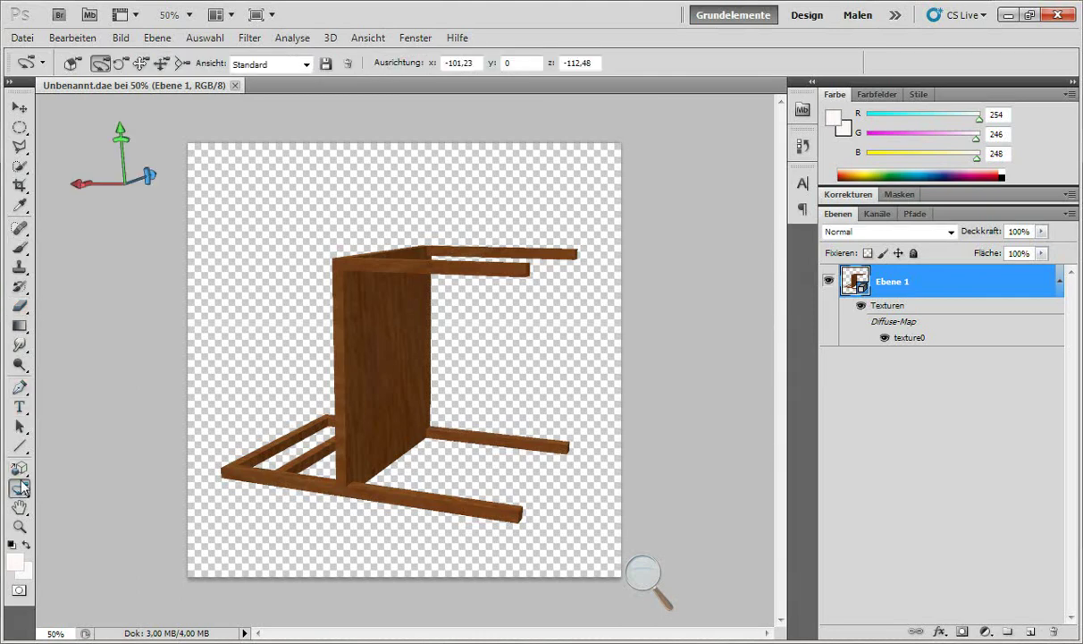
mouse_move(230, 366)
mouse_down()
mouse_move(268, 394)
mouse_move(326, 375)
mouse_move(169, 285)
mouse_move(118, 457)
mouse_move(422, 315)
mouse_move(234, 290)
mouse_move(159, 490)
mouse_up()
mouse_move(476, 382)
mouse_down()
mouse_move(273, 358)
mouse_move(234, 213)
mouse_move(430, 288)
mouse_move(351, 274)
mouse_move(326, 307)
mouse_up()
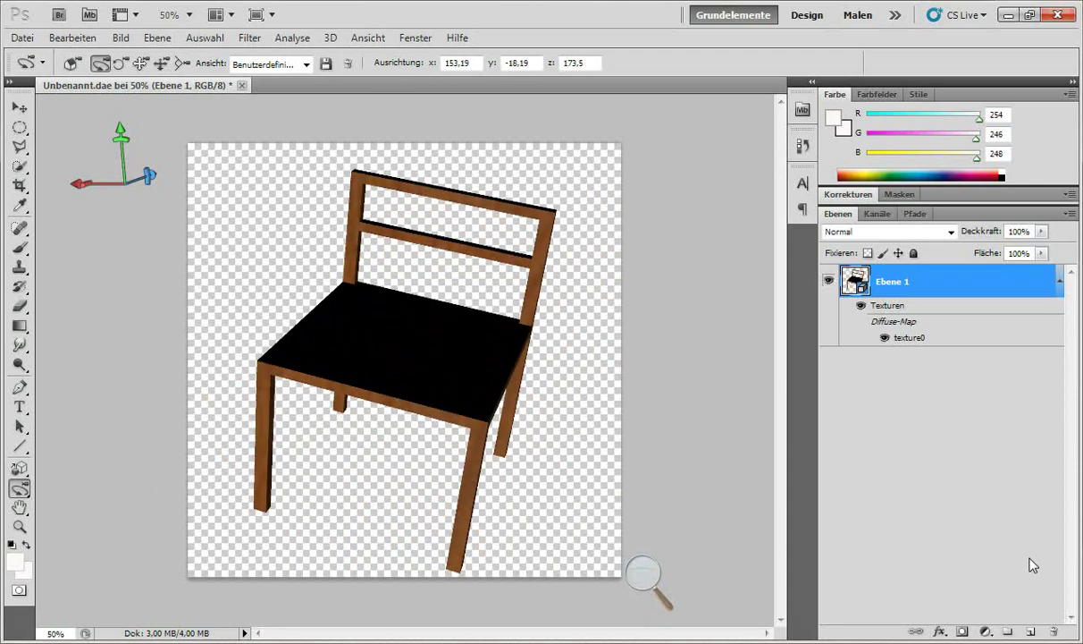
Add a new layer Ebene 2 beneath Ebene 1 and reselect Ebene 1.
click(1029, 632)
drag(970, 299, 959, 413)
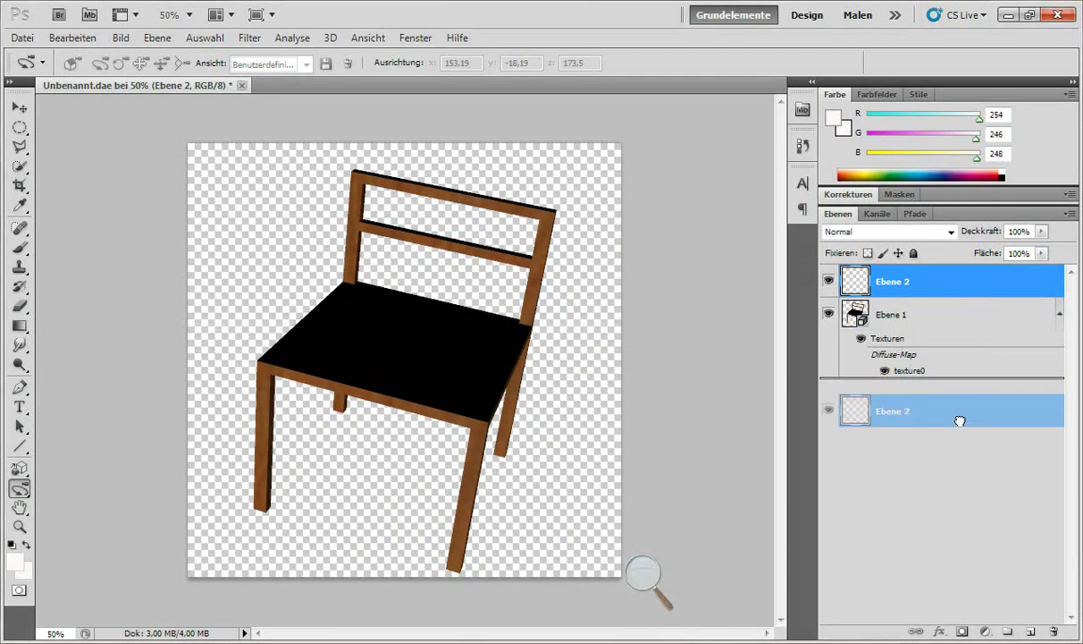
click(978, 286)
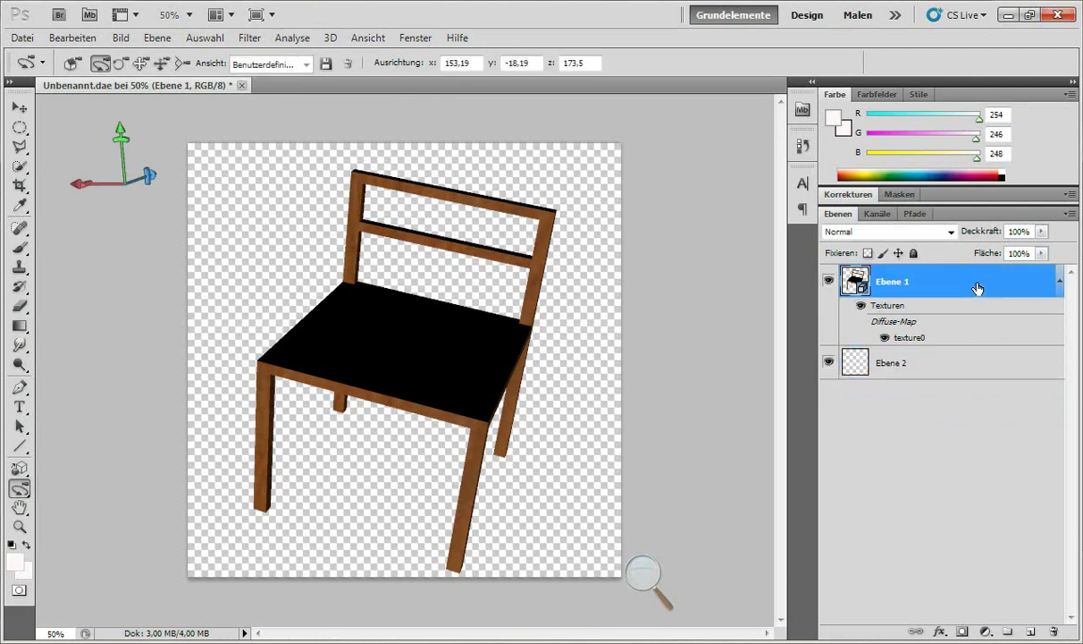
Give Ebene 1 a white Schein nach außen outer glow with Größe 87 px.
double_click(978, 286)
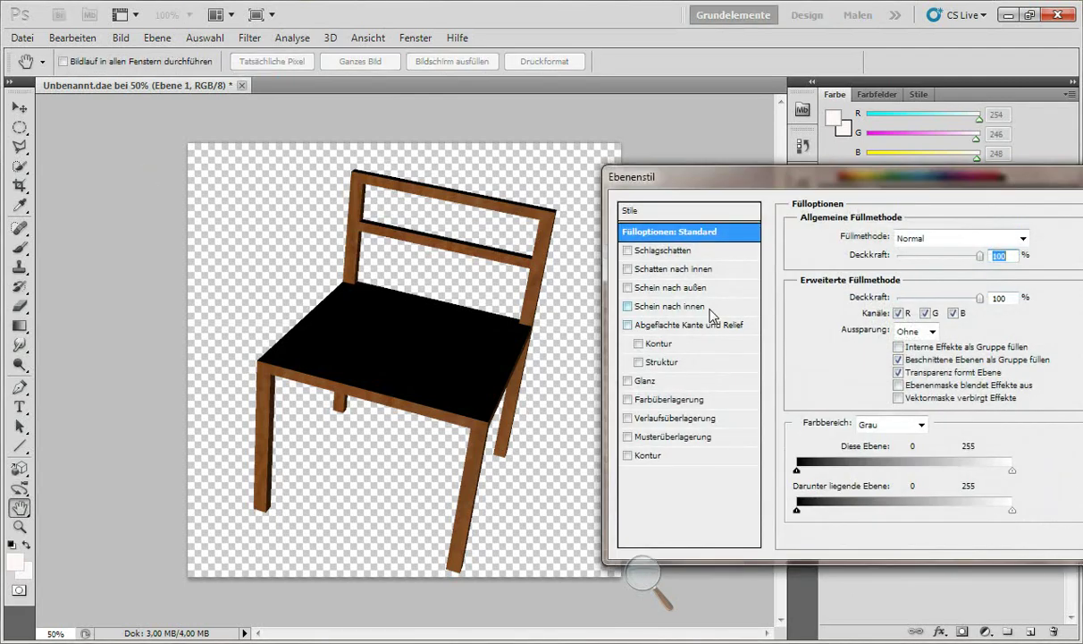
click(706, 288)
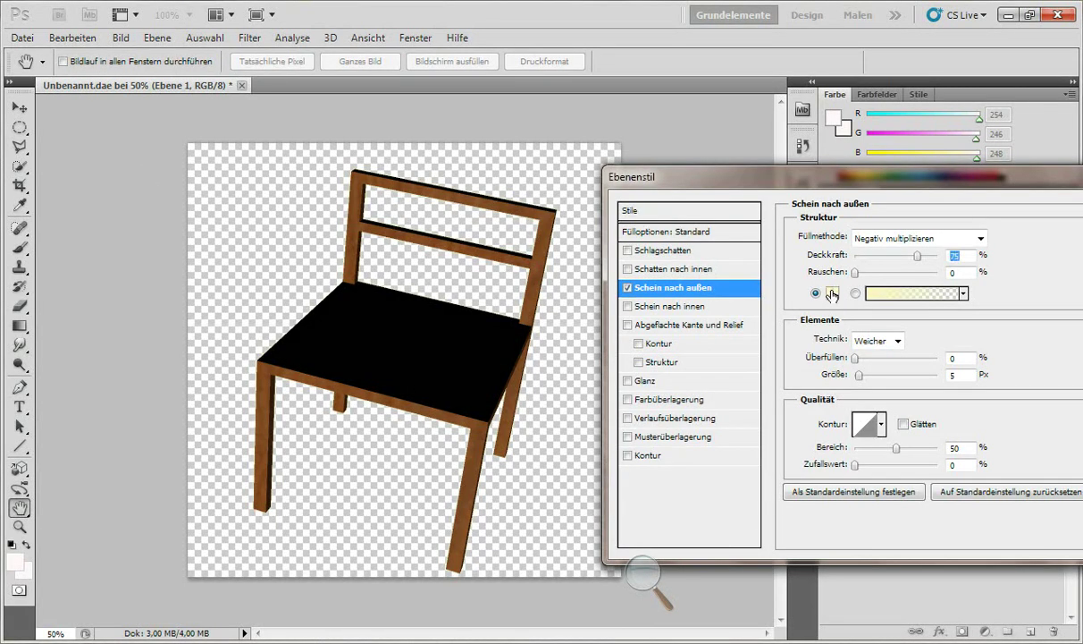
click(832, 294)
click(564, 143)
key(Return)
drag(865, 376, 887, 376)
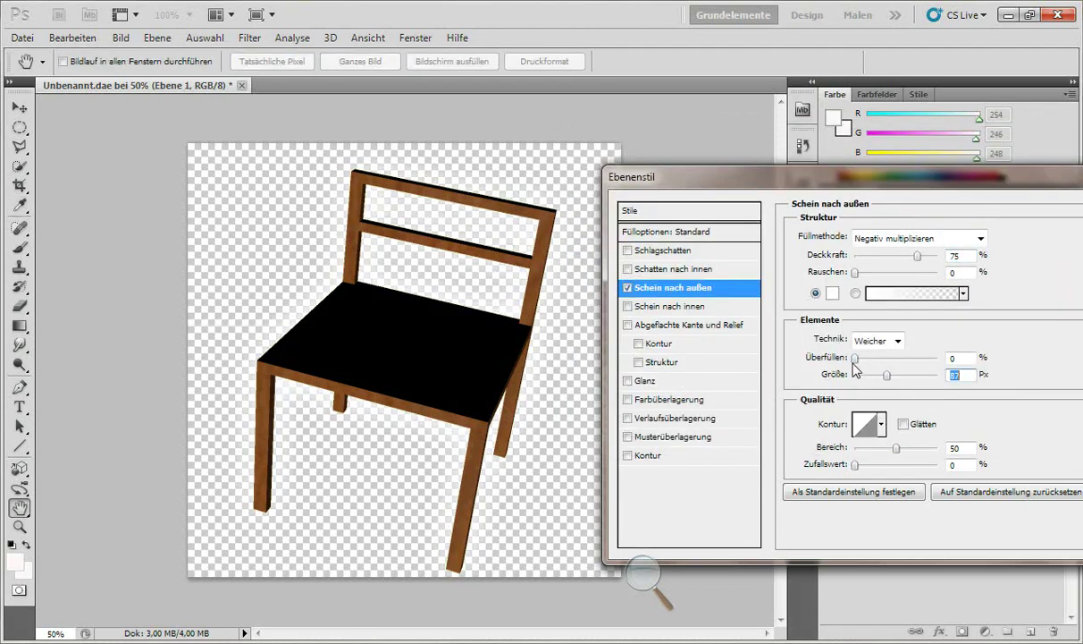
key(Return)
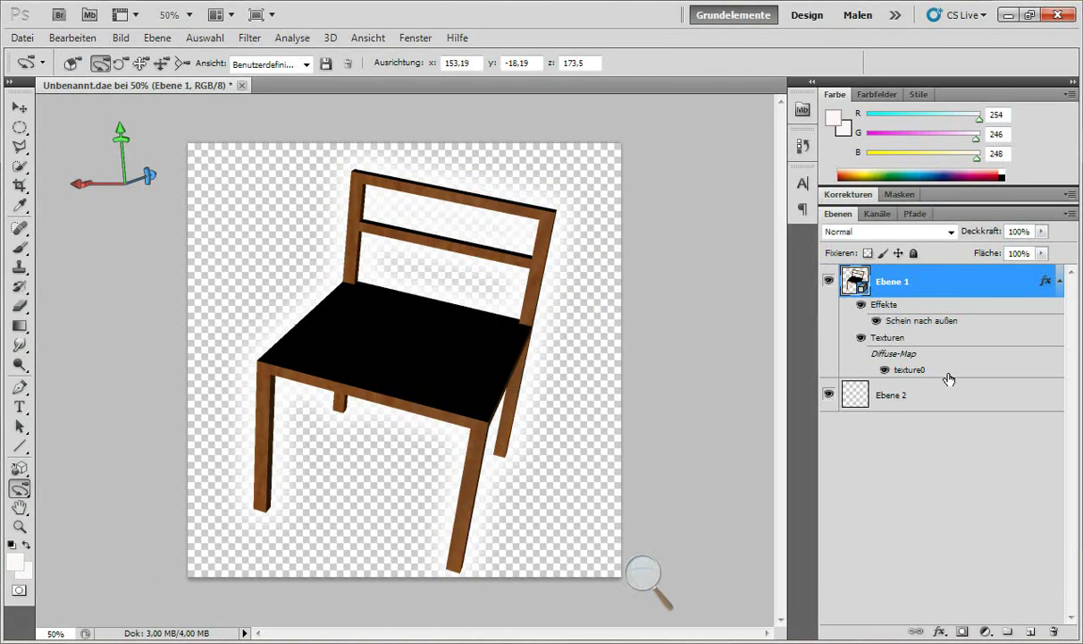
click(938, 387)
Set the foreground colour to red and the Brush tool size to 380 px.
click(14, 561)
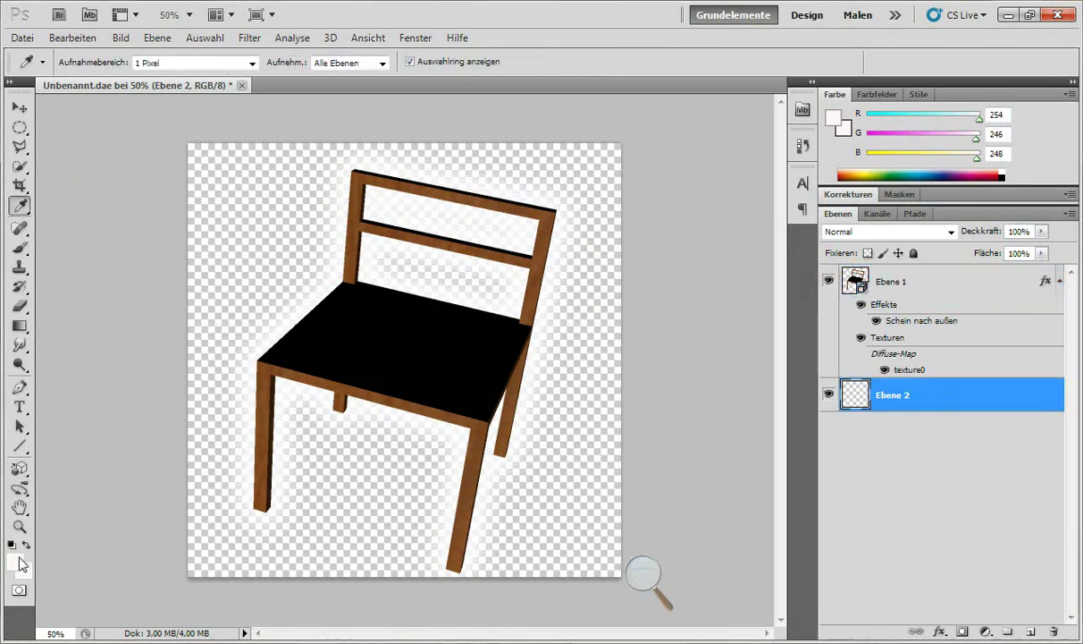
click(758, 225)
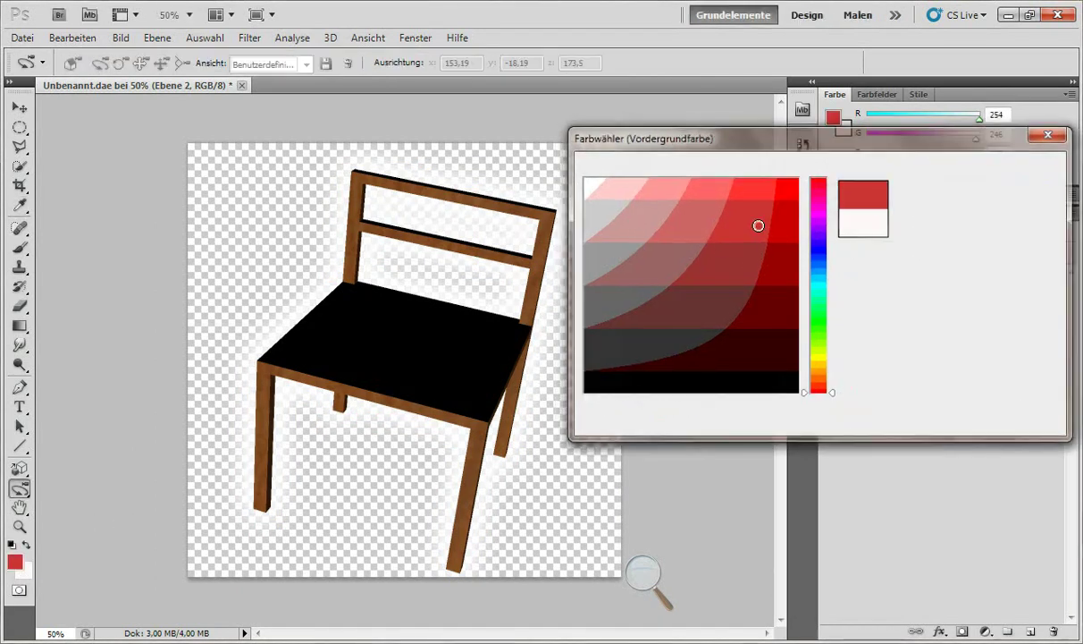
key(Return)
click(25, 243)
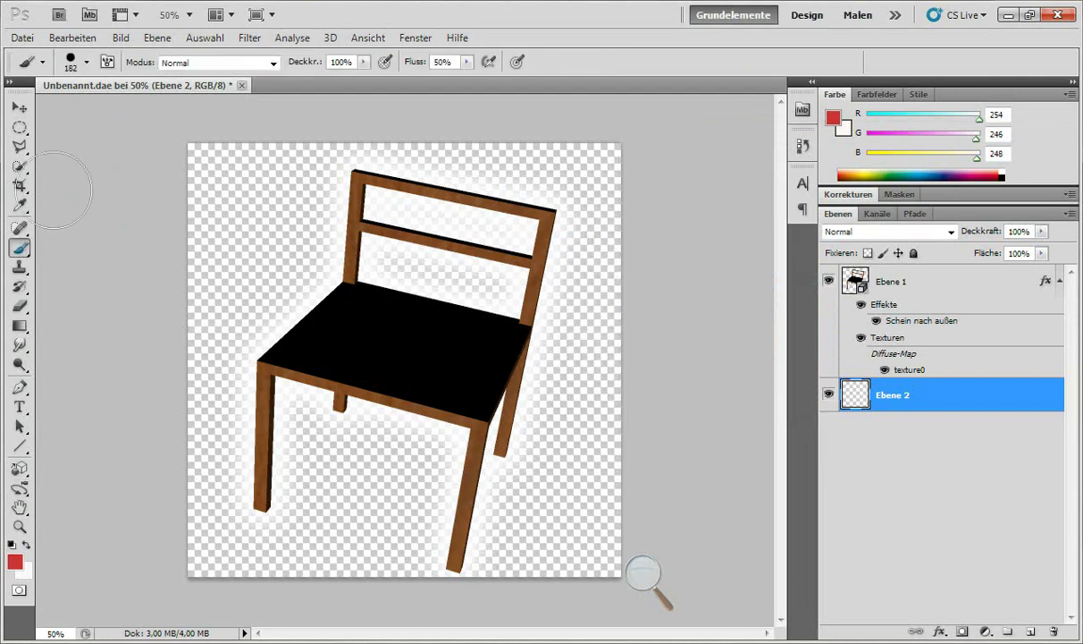
click(87, 62)
click(163, 109)
key(Return)
Paint Ebene 2 solid red across the whole canvas behind the chair.
drag(251, 268, 169, 460)
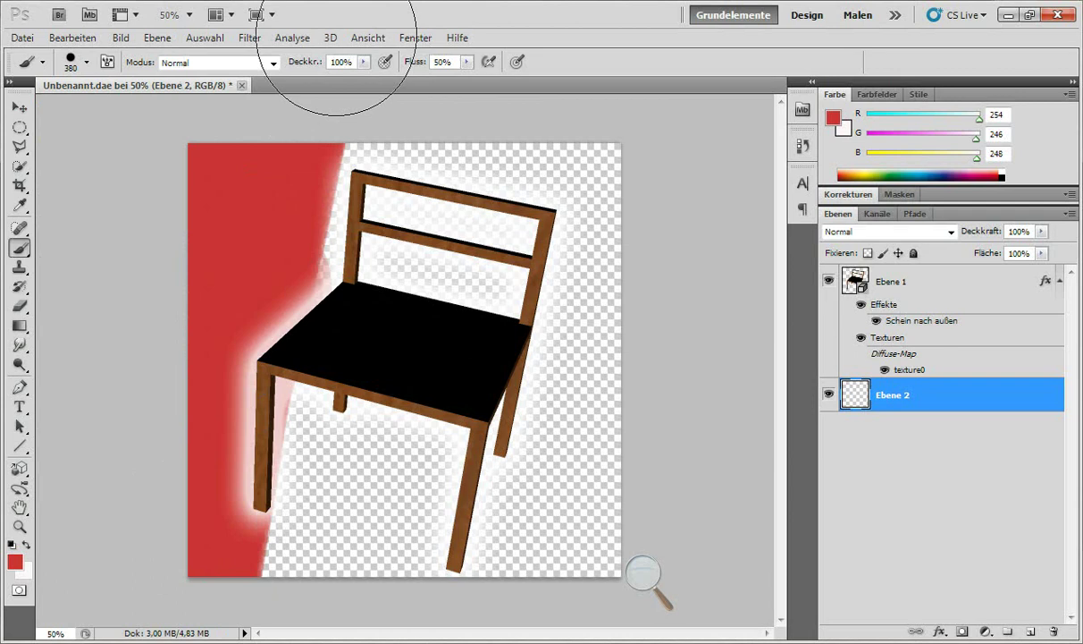
drag(295, 340, 429, 402)
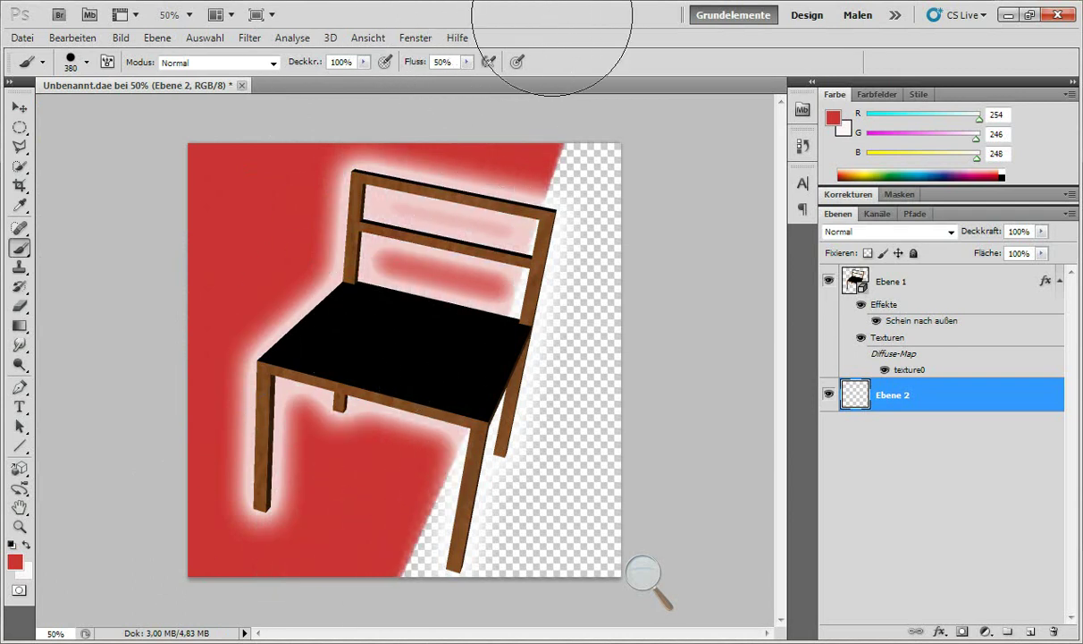
drag(496, 412, 633, 36)
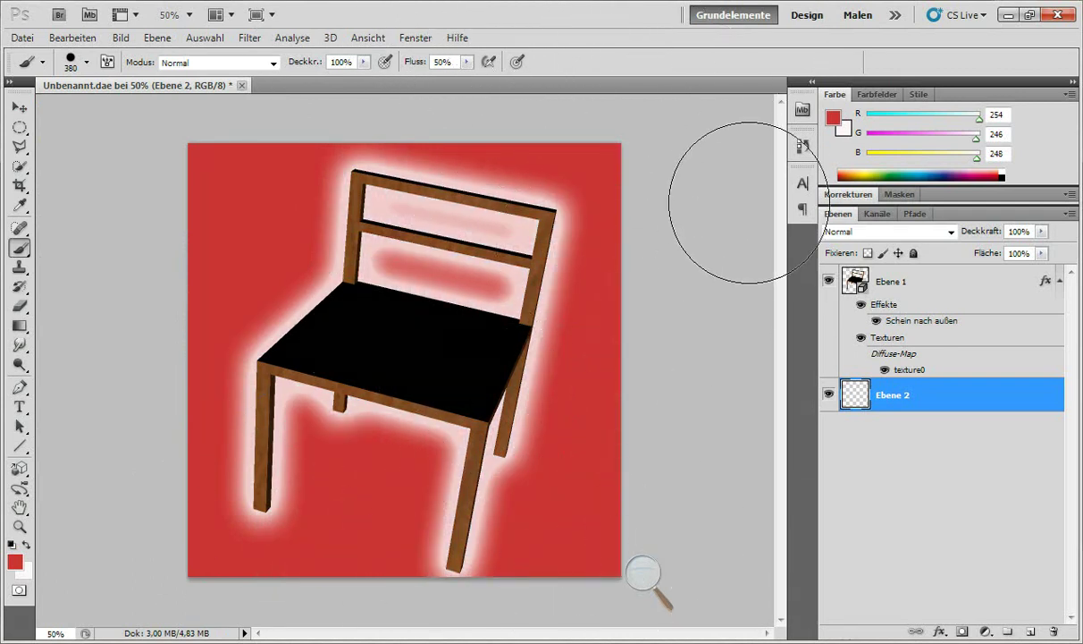
click(885, 280)
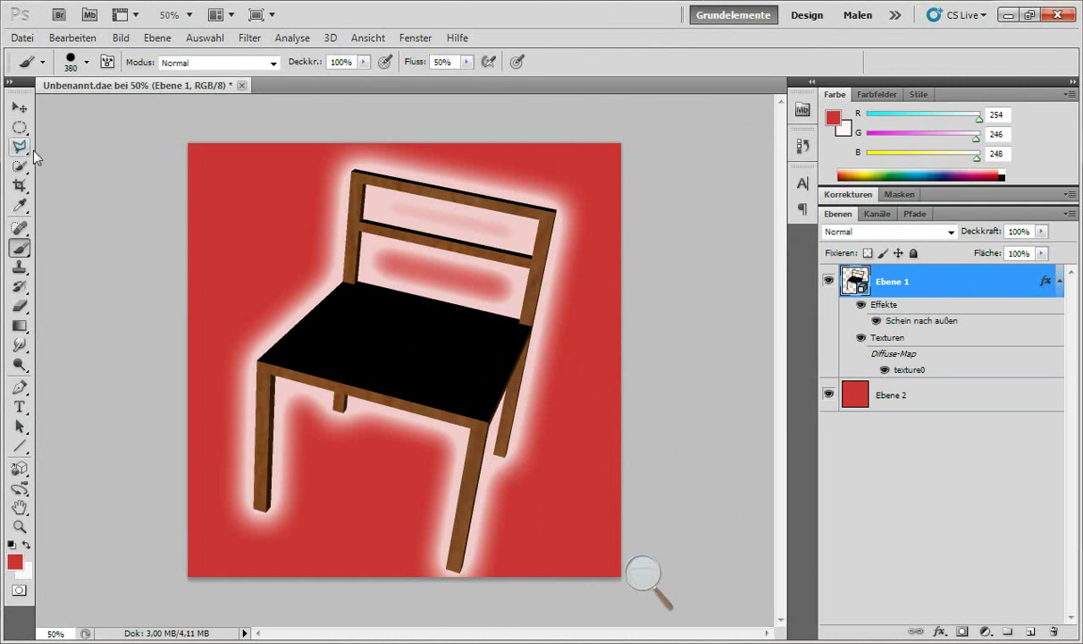
Rotate the glowing chair to a tilted angle and add empty Ebene 3 above it.
click(20, 490)
drag(431, 349, 539, 391)
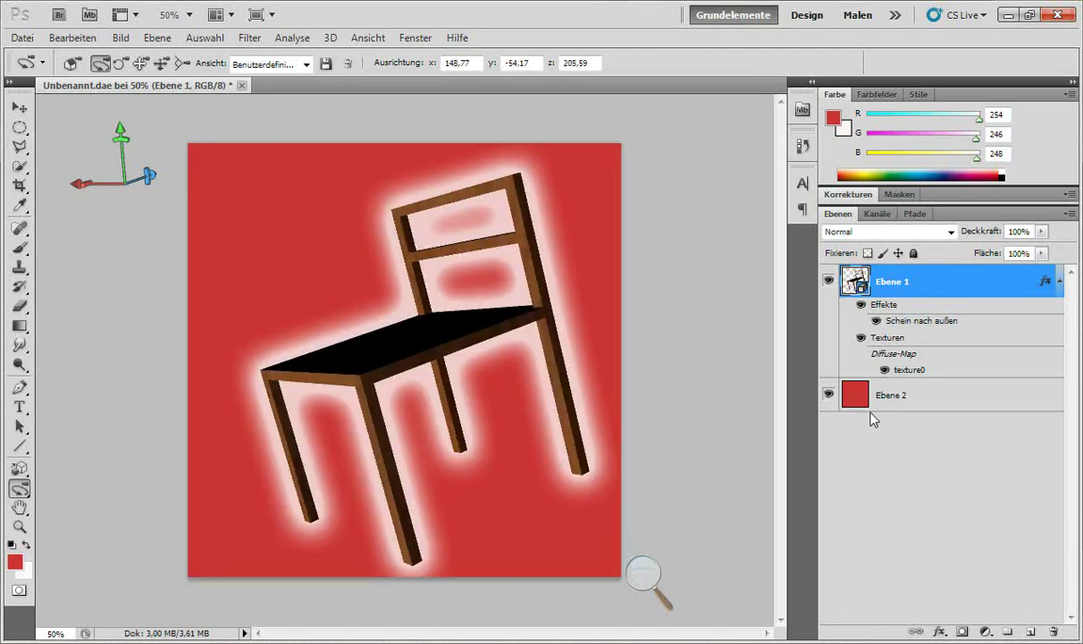
key(ctrl+shift+alt+n)
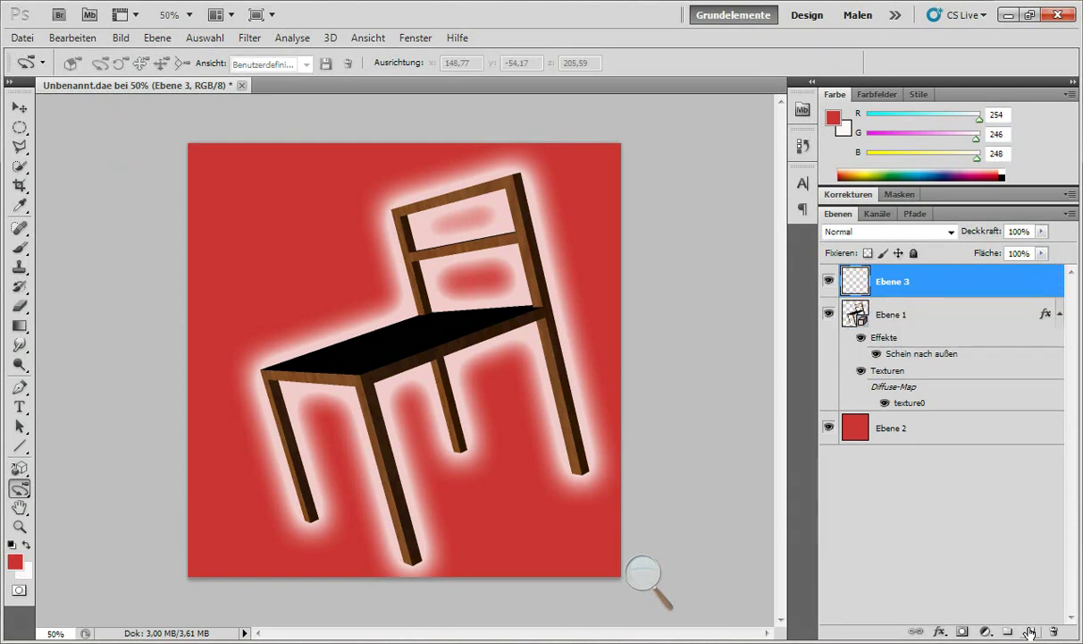
Start a text entry at the upper left with the text colour set to white.
click(20, 408)
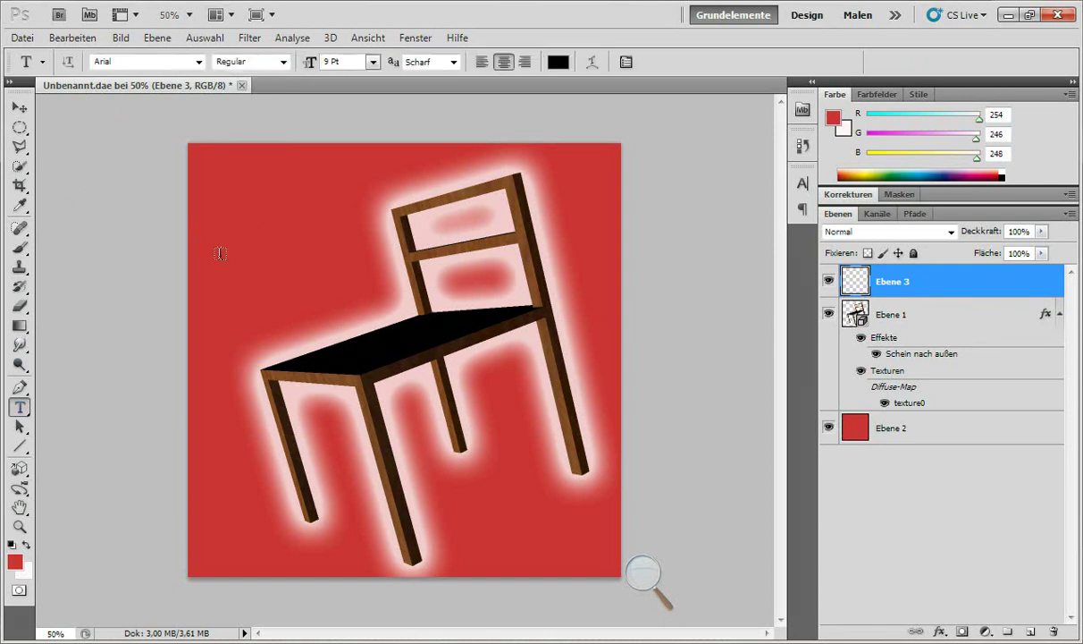
click(219, 209)
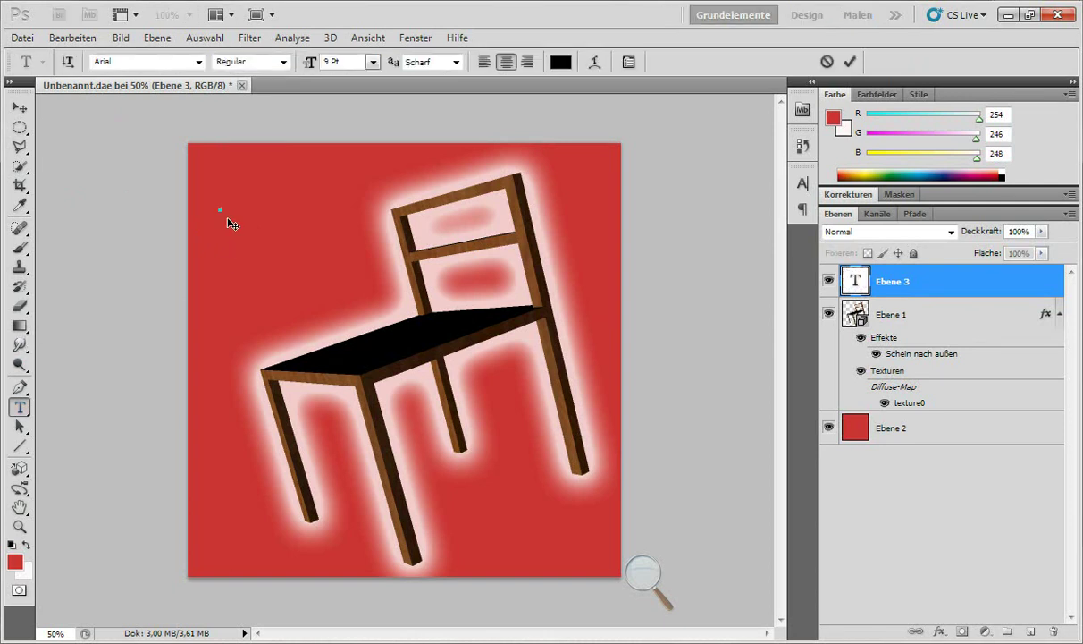
click(560, 62)
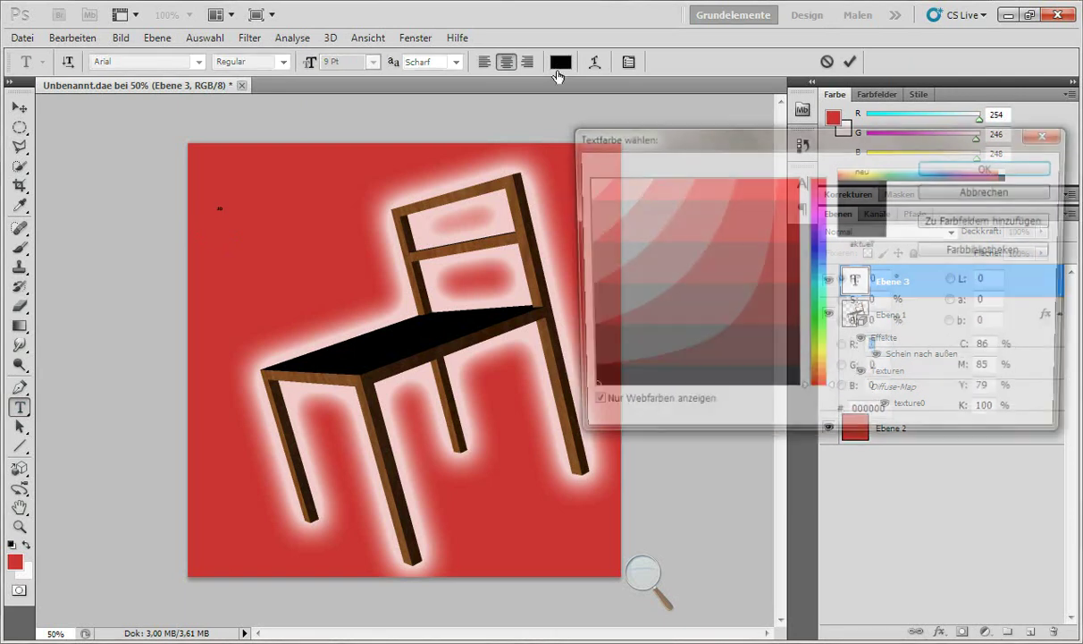
click(593, 189)
key(Return)
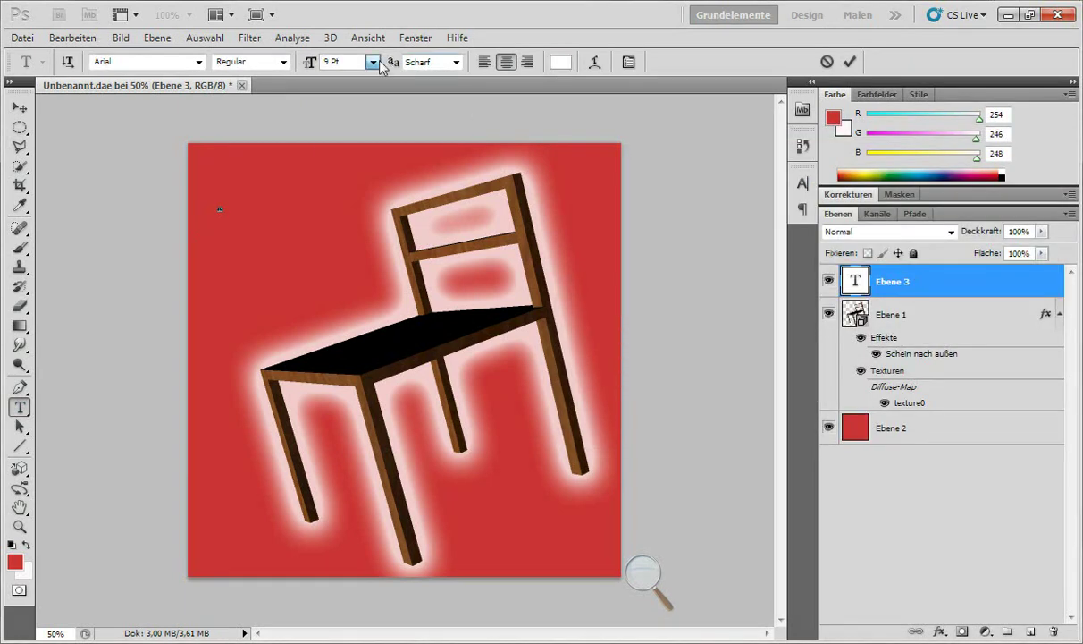
Set the font size to 72 Pt and commit the text layer.
click(374, 61)
click(365, 331)
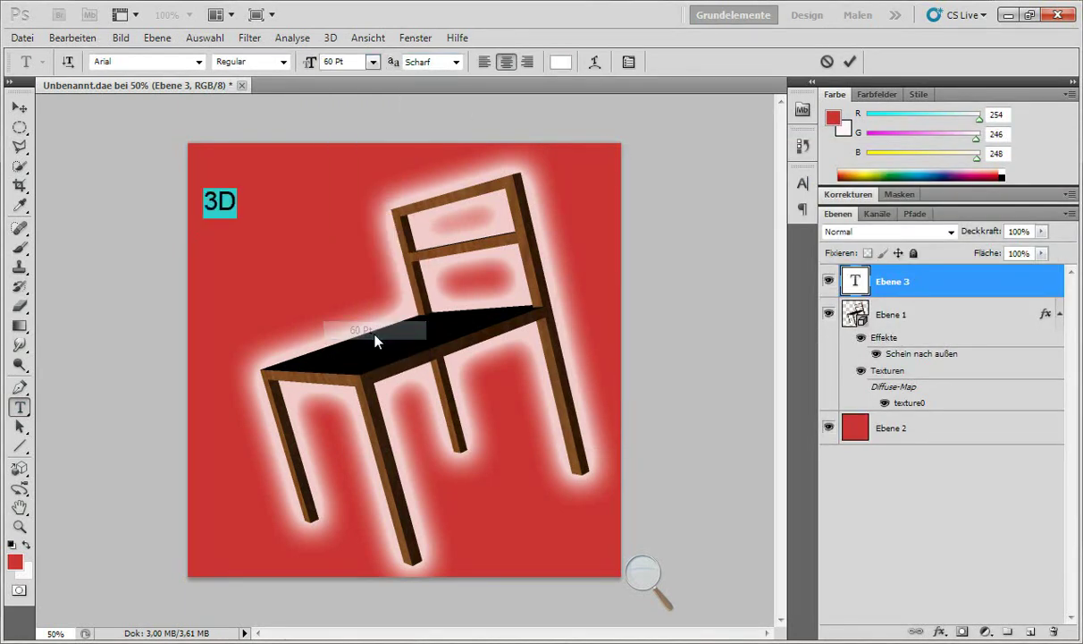
click(374, 61)
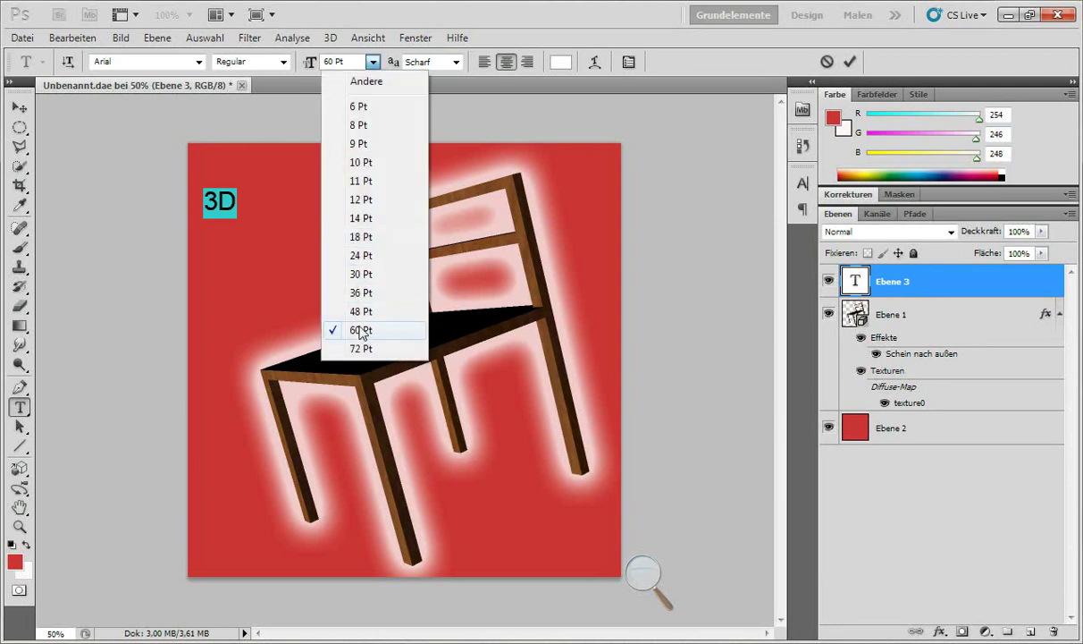
click(360, 347)
key(BackSpace)
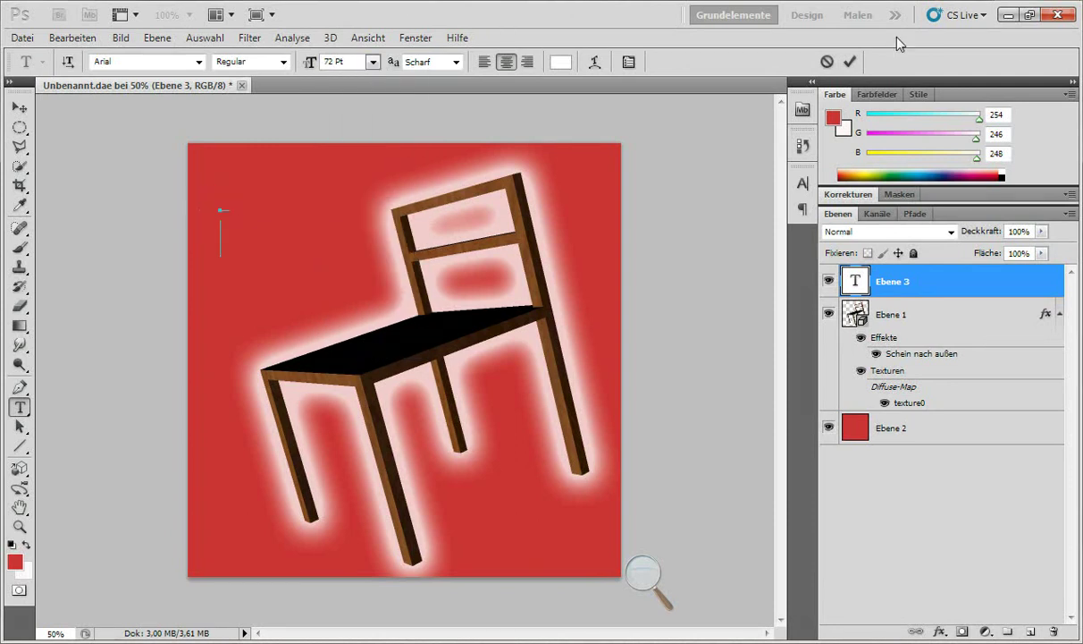
click(851, 62)
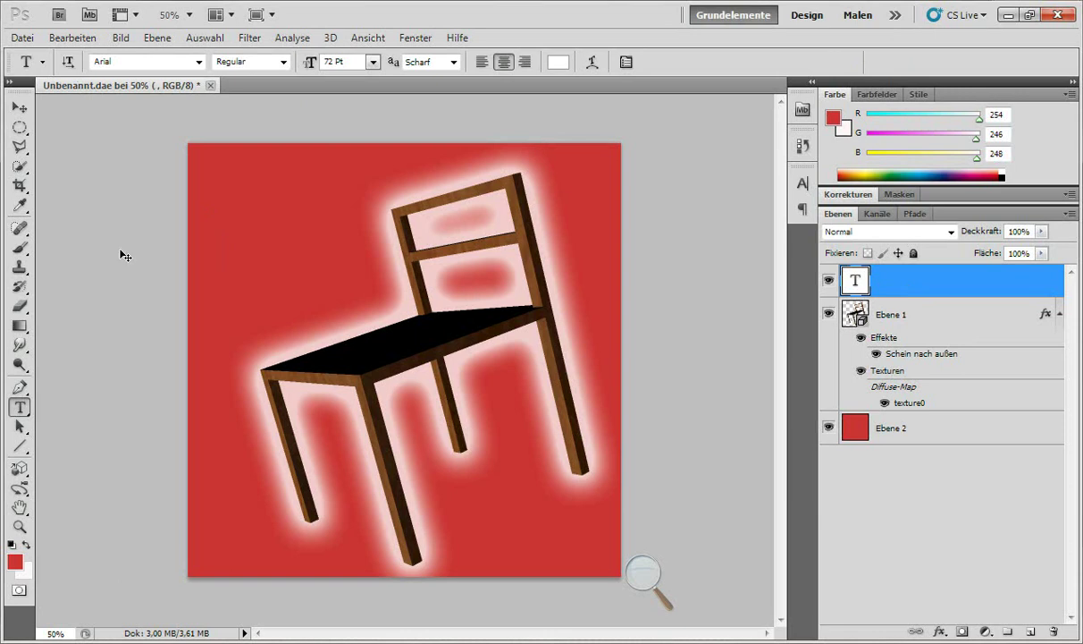
Place the '3D' text at the upper left, then rotate chair layer Ebene 1 again.
click(250, 197)
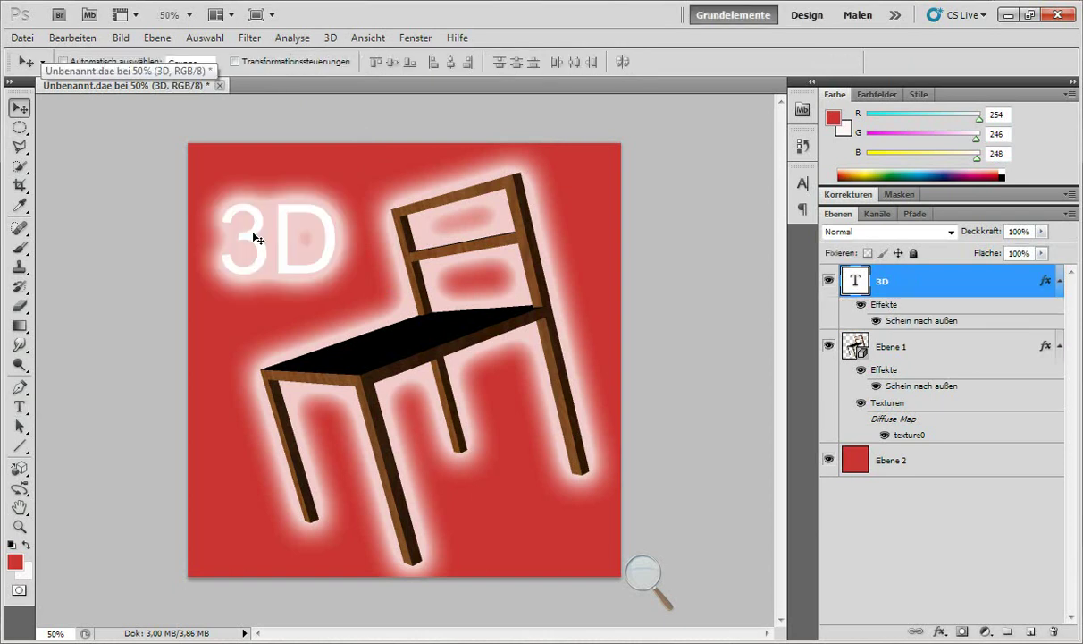
click(907, 348)
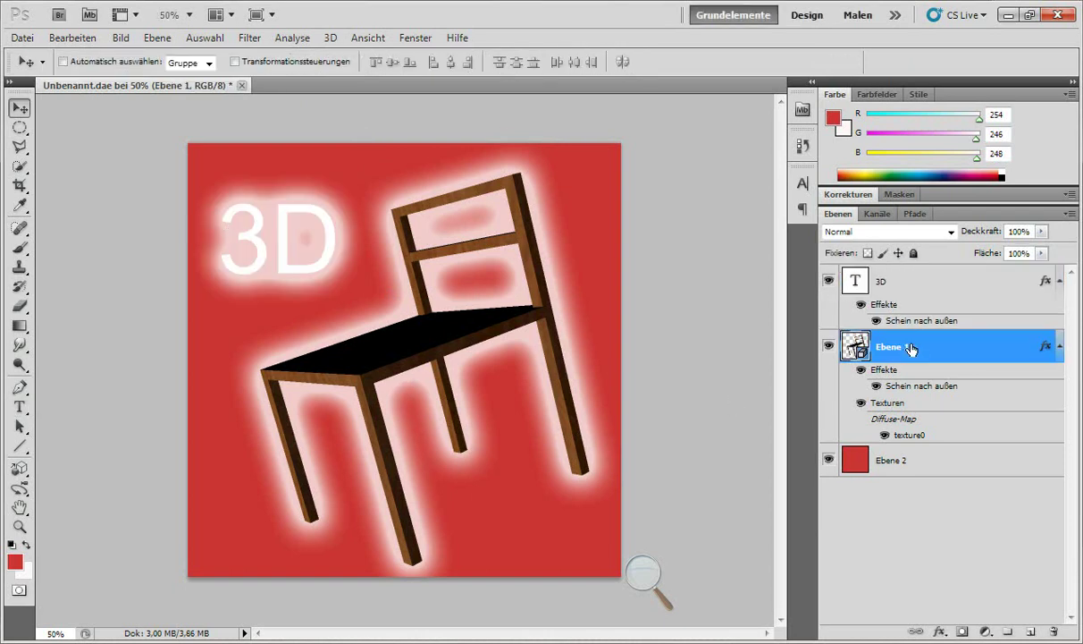
click(18, 487)
drag(474, 361, 446, 333)
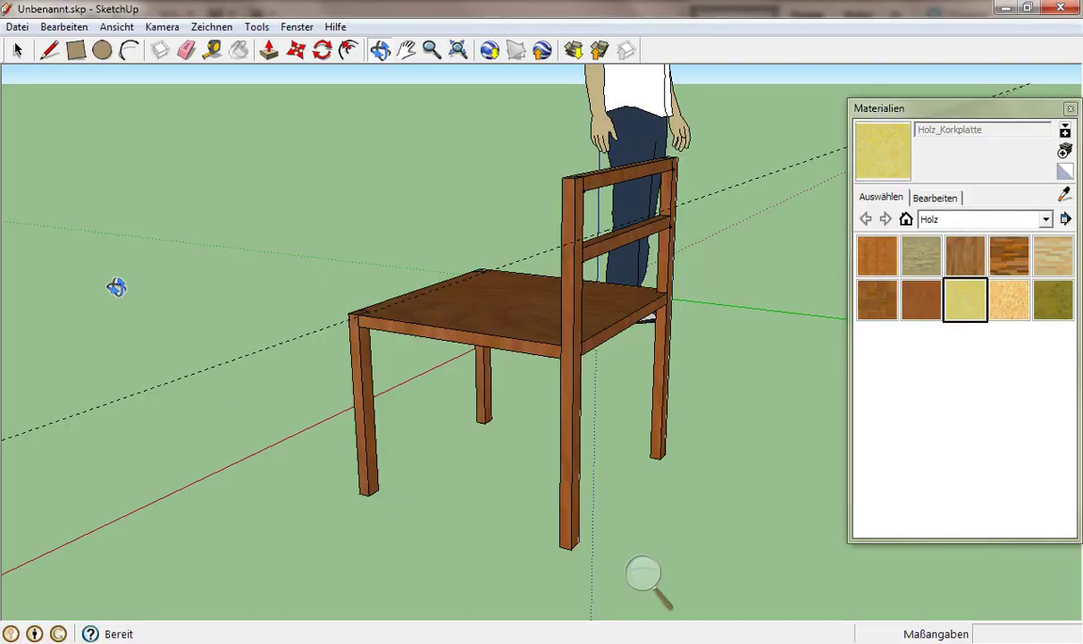
Cancel SketchUp's Collada 3D-model export of the chair, then orbit the chair in Photoshop to view it from above.
click(17, 27)
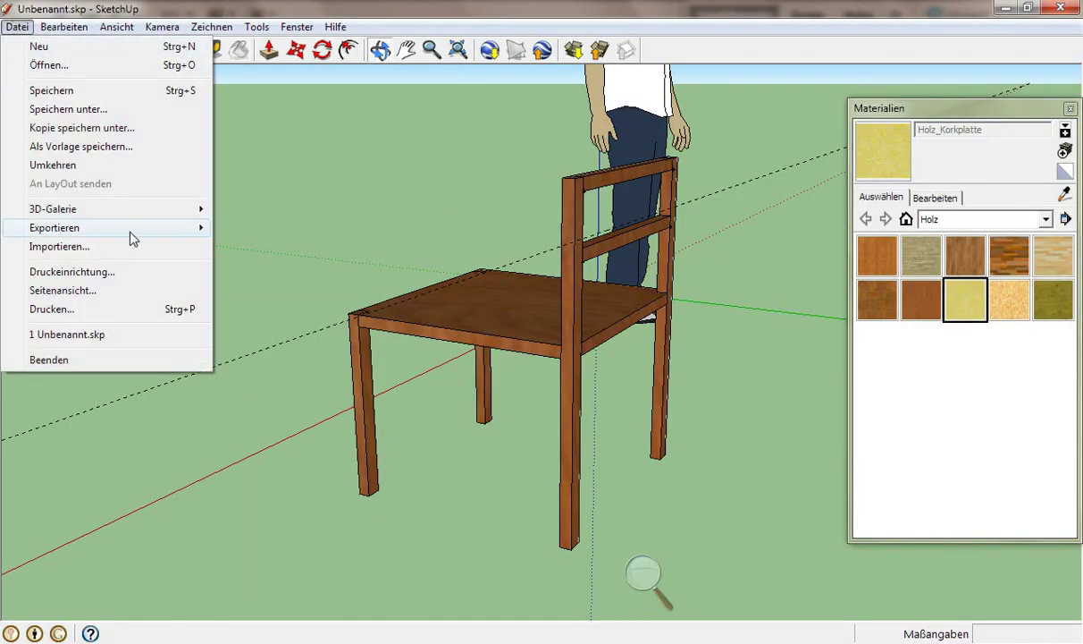
click(219, 223)
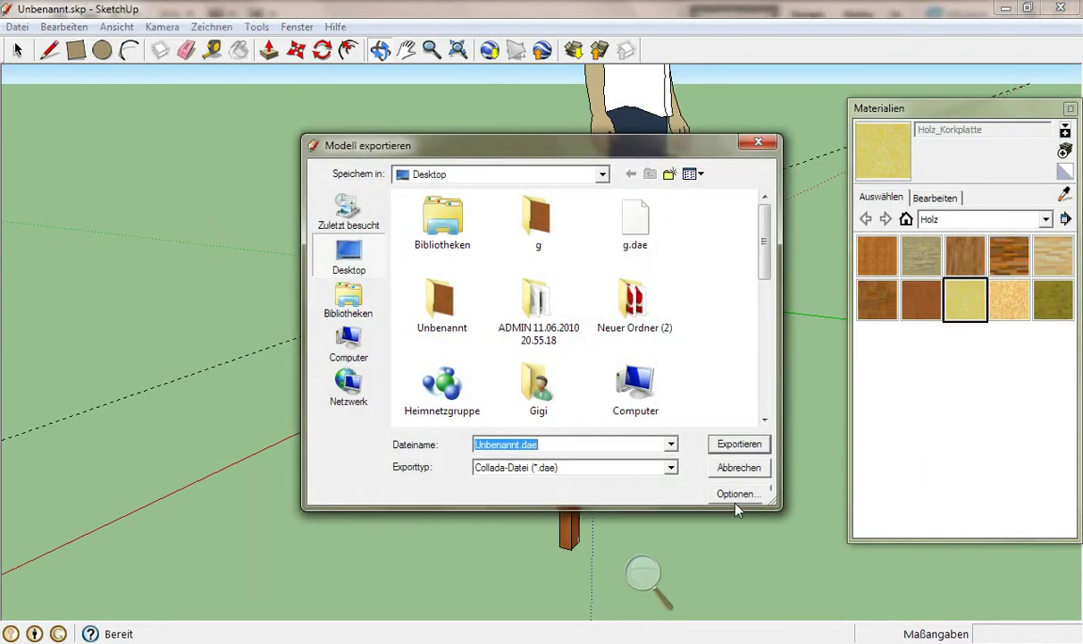
click(729, 463)
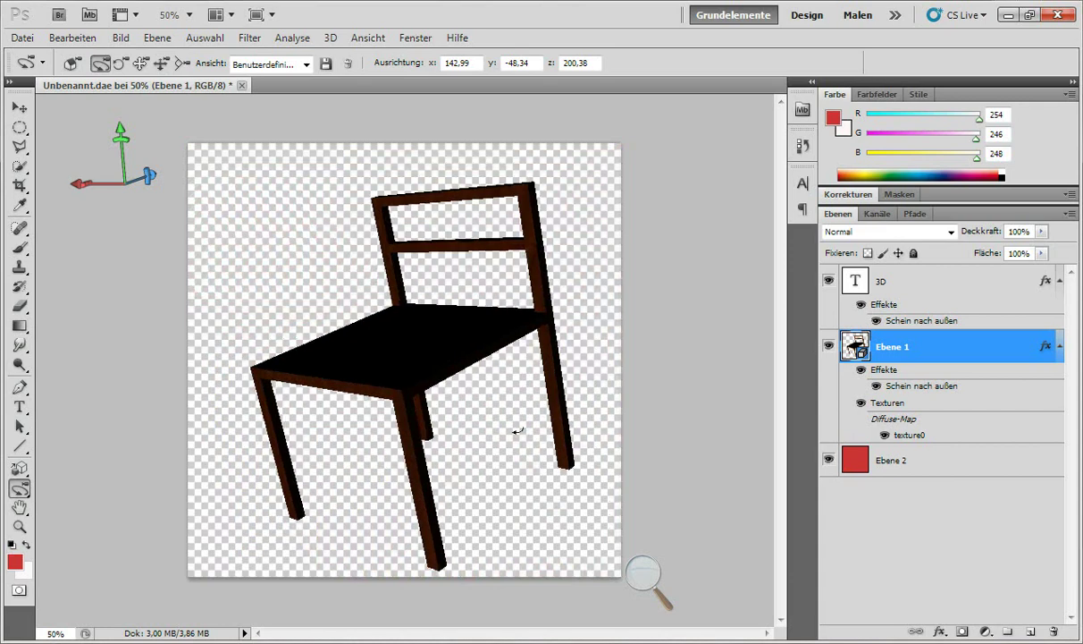
mouse_move(517, 431)
mouse_down()
mouse_move(459, 442)
mouse_move(411, 435)
mouse_move(394, 416)
mouse_move(483, 356)
mouse_move(520, 504)
mouse_move(470, 500)
mouse_move(474, 493)
mouse_up()
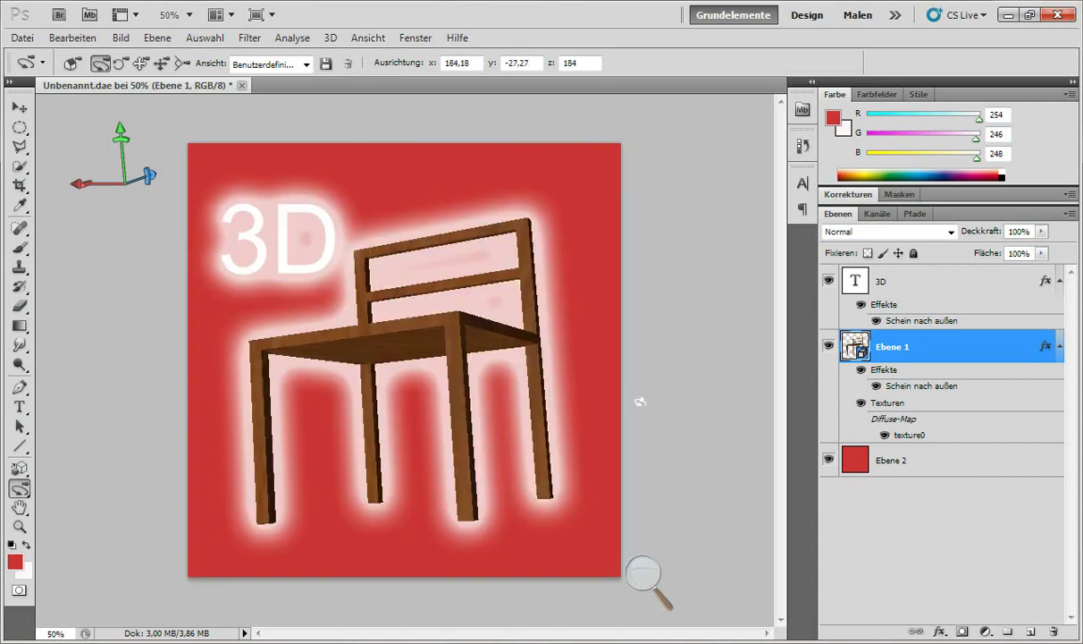
Rotate the chair on Ebene 1 to a new angle beside the glowing '3D' text.
mouse_move(529, 395)
mouse_down()
mouse_move(579, 298)
mouse_move(596, 377)
mouse_up()
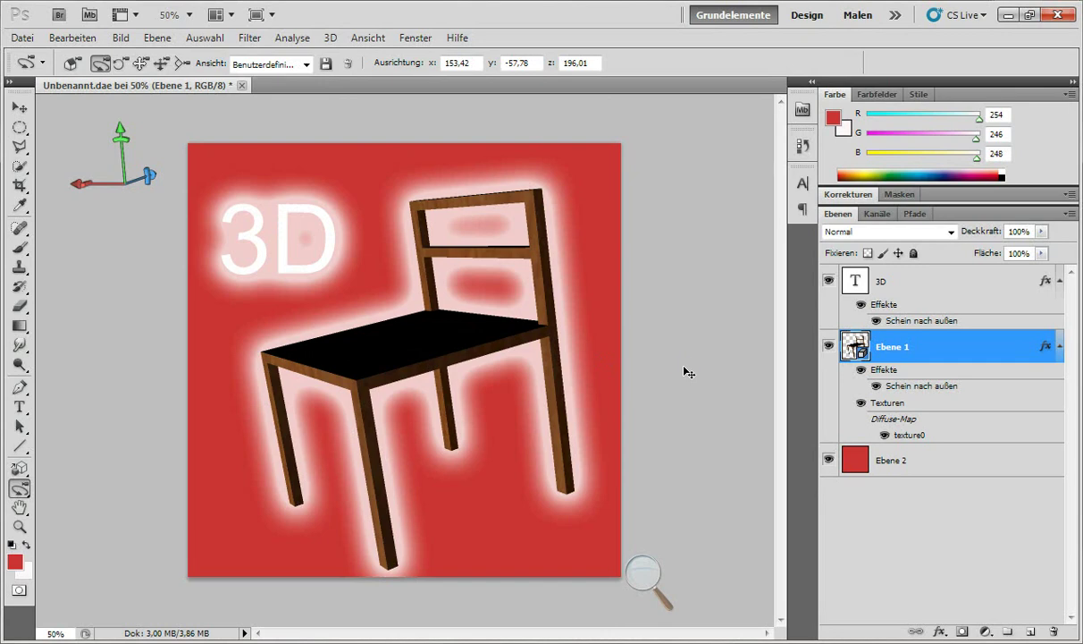
key(ctrl+o)
click(876, 392)
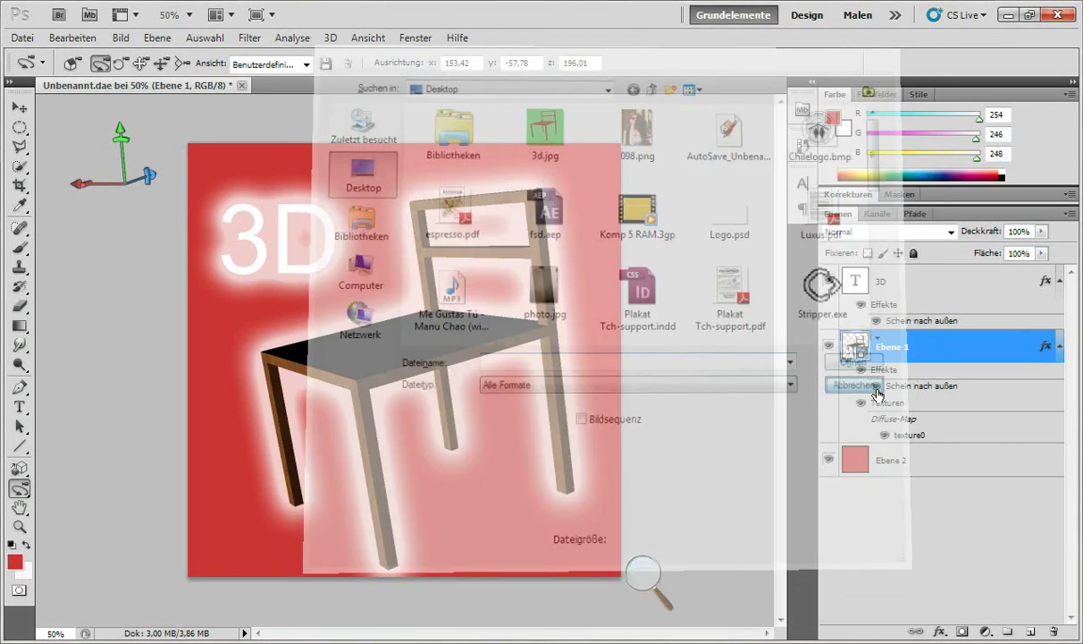